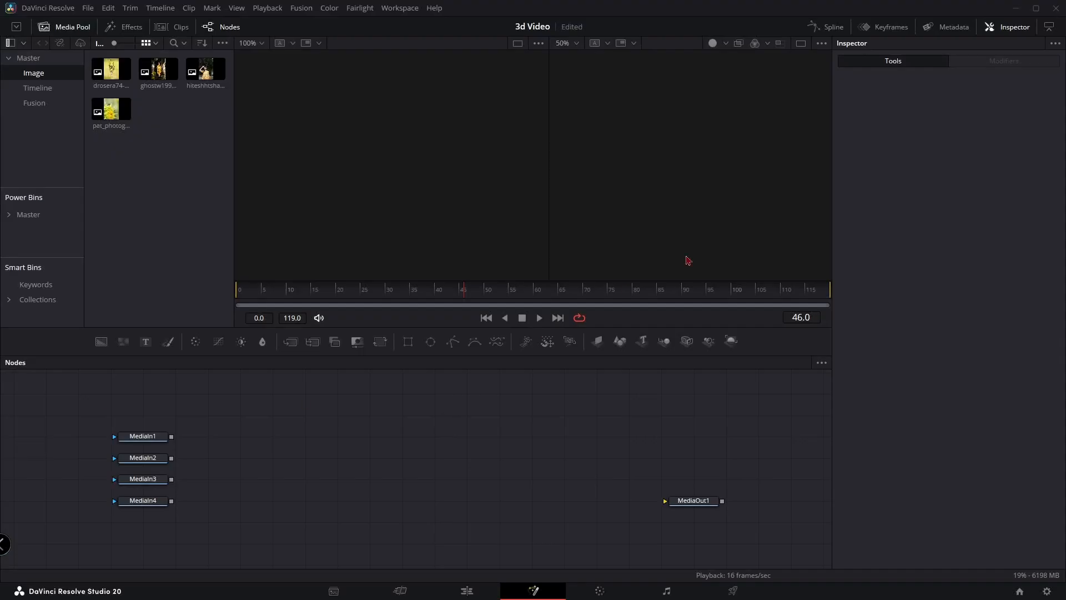
Add an ImagePlane3D node to the node graph and connect a Transform 3D node to its output
{"action": "left_click_drag", "start_coordinate": [597, 341], "coordinate": [352, 411]}
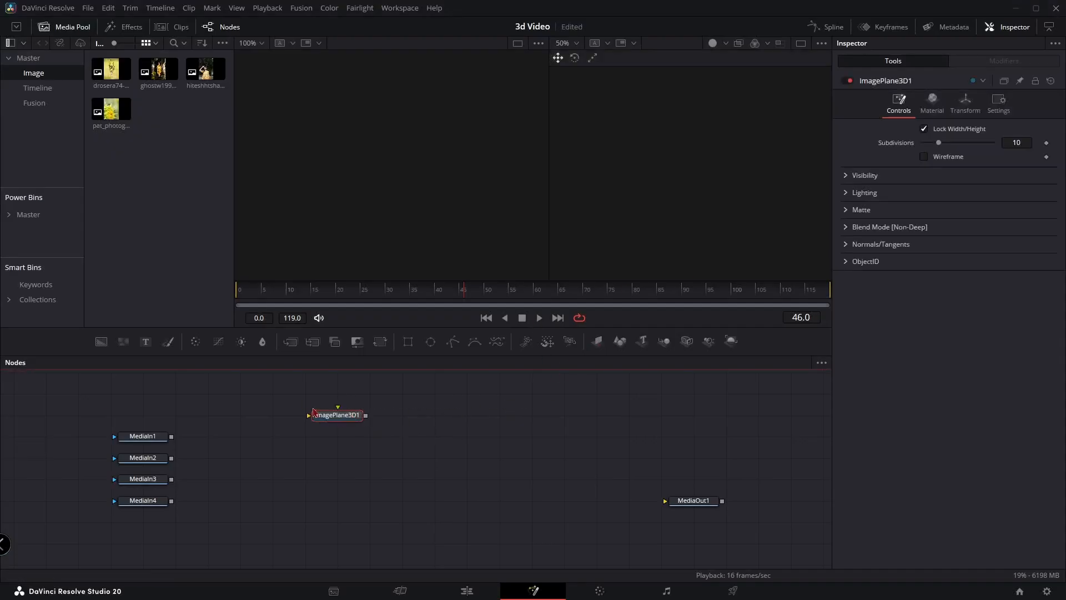
{"action": "key", "text": "shift+space"}
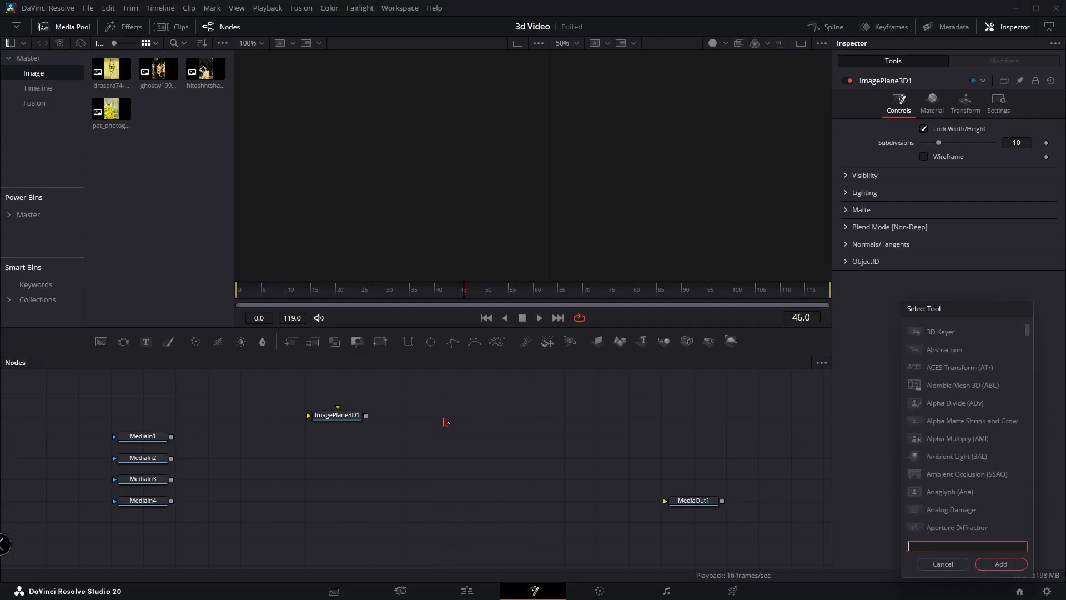
{"action": "type", "text": "xf"}
{"action": "key", "text": "Return"}
{"action": "left_click_drag", "start_coordinate": [305, 409], "coordinate": [438, 453]}
{"action": "left_click", "coordinate": [381, 443]}
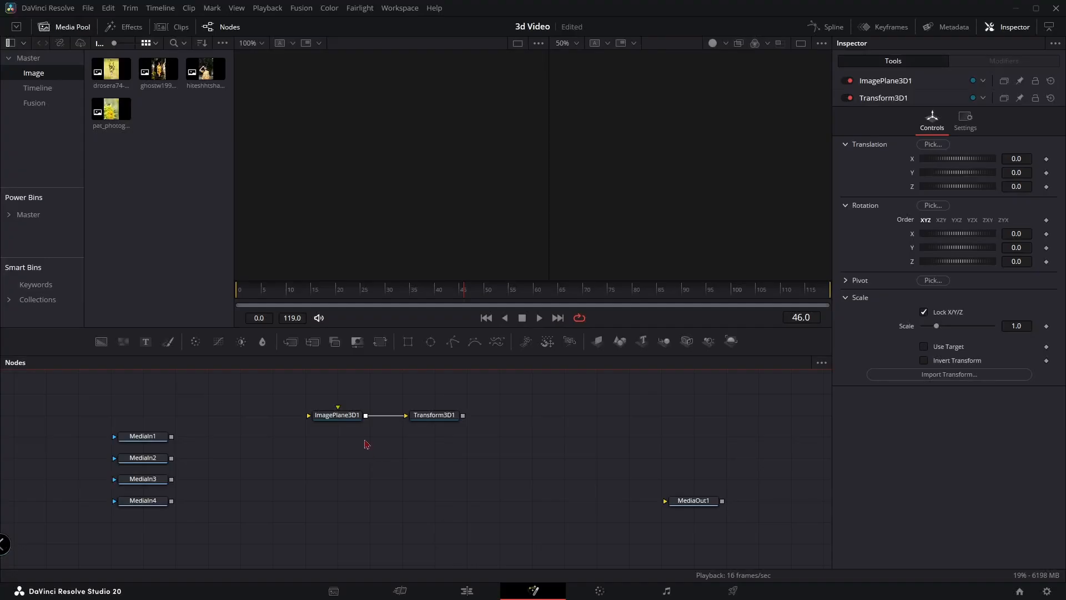
Paste three instances of the ImagePlane3D and Transform3D pair and stack them in rows beneath the originals
{"action": "right_click", "coordinate": [366, 444]}
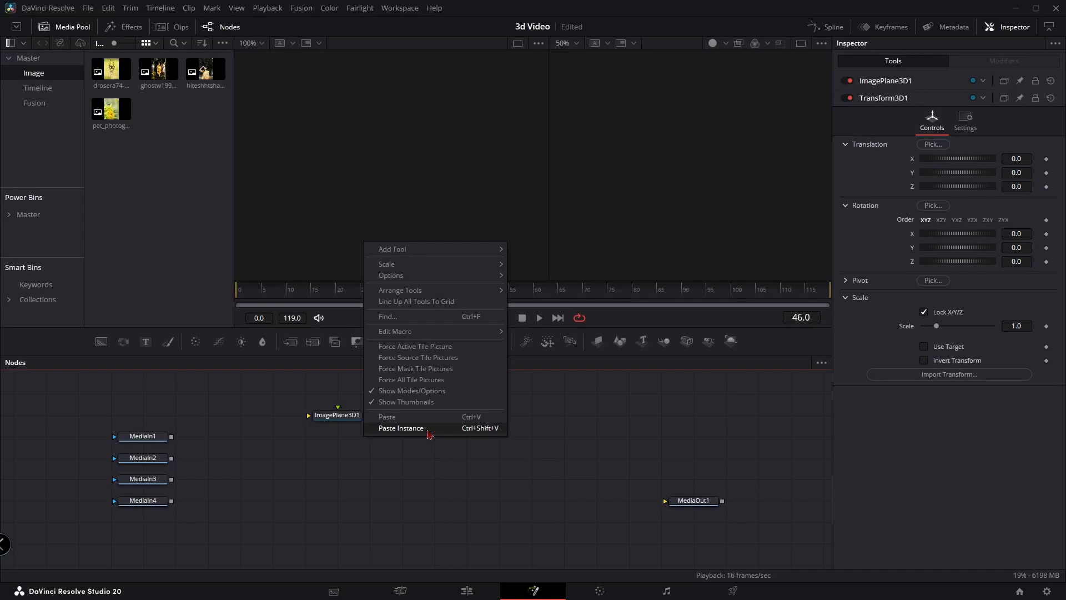
{"action": "left_click", "coordinate": [491, 428]}
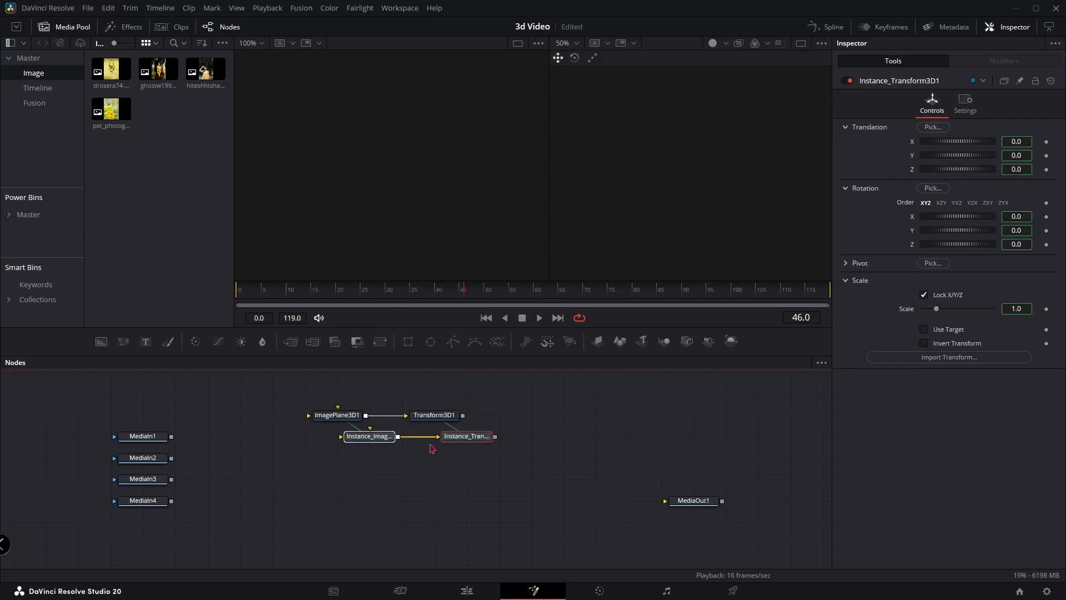
{"action": "left_click", "coordinate": [406, 459]}
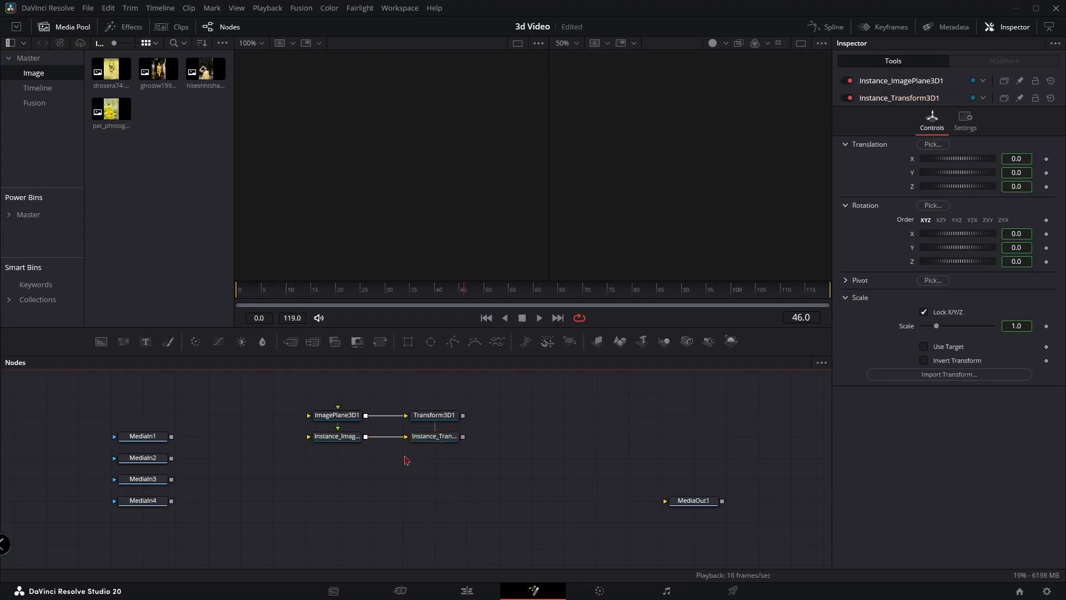
{"action": "key", "text": "ctrl+shift+v"}
{"action": "left_click_drag", "start_coordinate": [397, 462], "coordinate": [342, 488]}
{"action": "key", "text": "ctrl+shift+v"}
{"action": "left_click", "coordinate": [342, 489]}
Line up the four MediaIn nodes with the image plane rows and connect each one to its own image plane
{"action": "left_click_drag", "start_coordinate": [170, 401], "coordinate": [186, 489]}
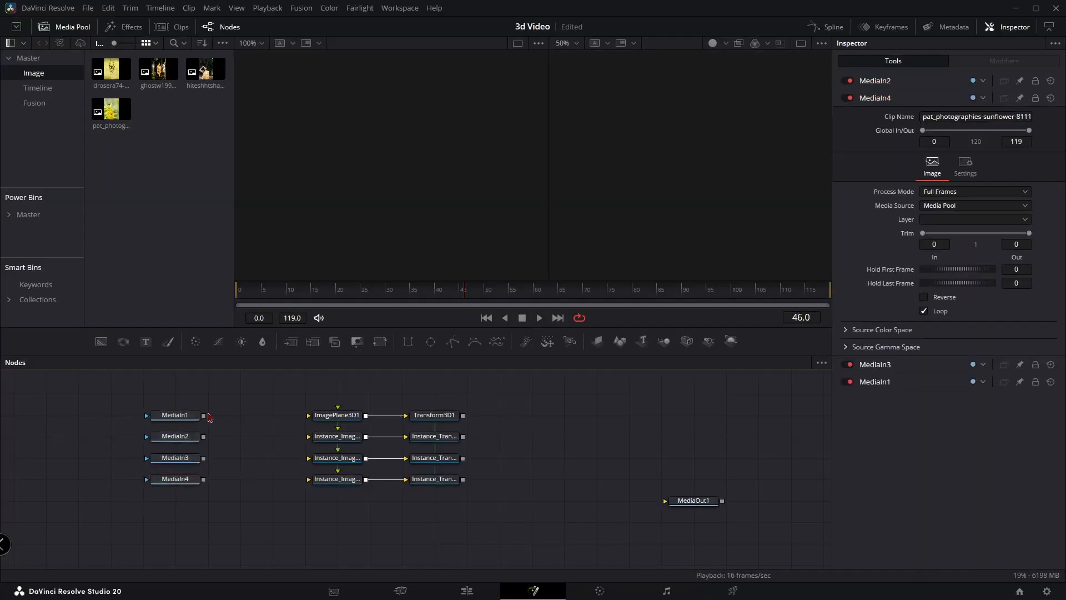
{"action": "left_click_drag", "start_coordinate": [205, 416], "coordinate": [328, 425]}
{"action": "left_click_drag", "start_coordinate": [203, 437], "coordinate": [309, 436]}
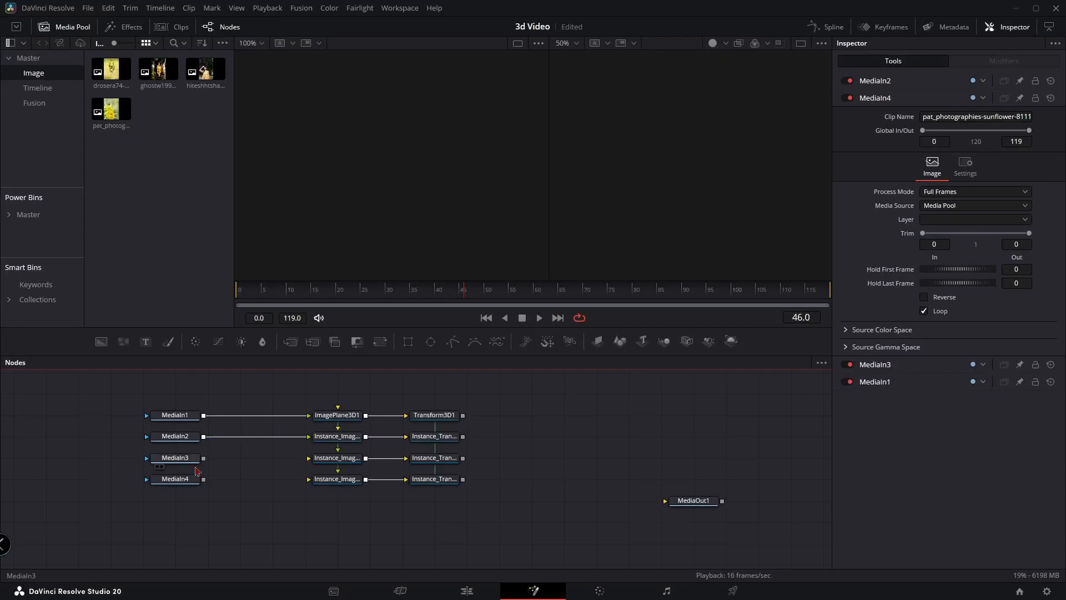
{"action": "left_click_drag", "start_coordinate": [204, 460], "coordinate": [309, 458]}
{"action": "left_click_drag", "start_coordinate": [203, 479], "coordinate": [308, 478]}
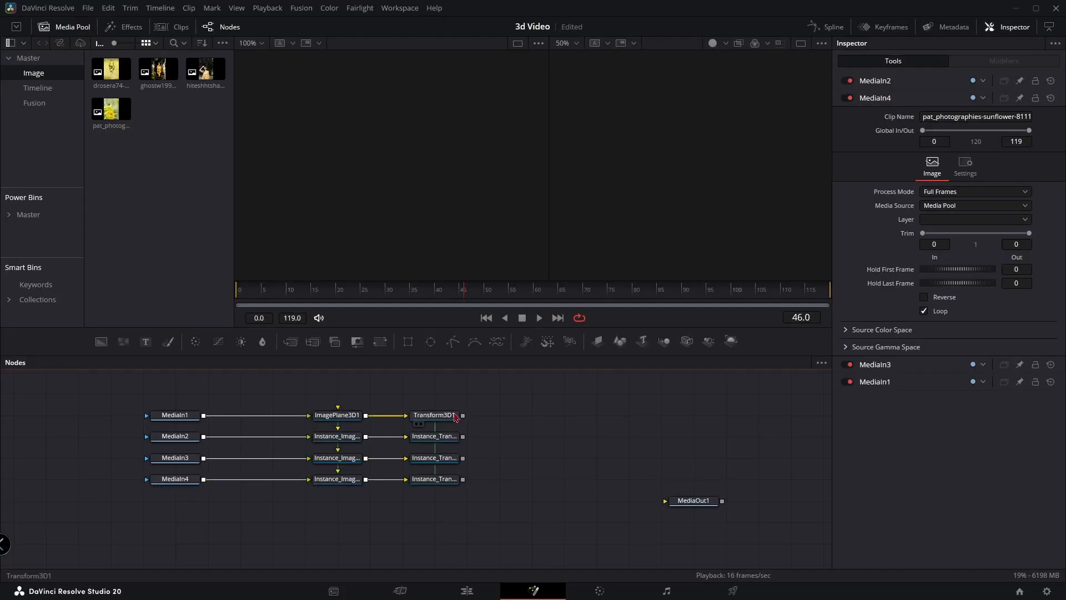
Connect all four Transform3D outputs to a Merge3D node and show the merge in the second viewer
{"action": "left_click_drag", "start_coordinate": [462, 415], "coordinate": [532, 417]}
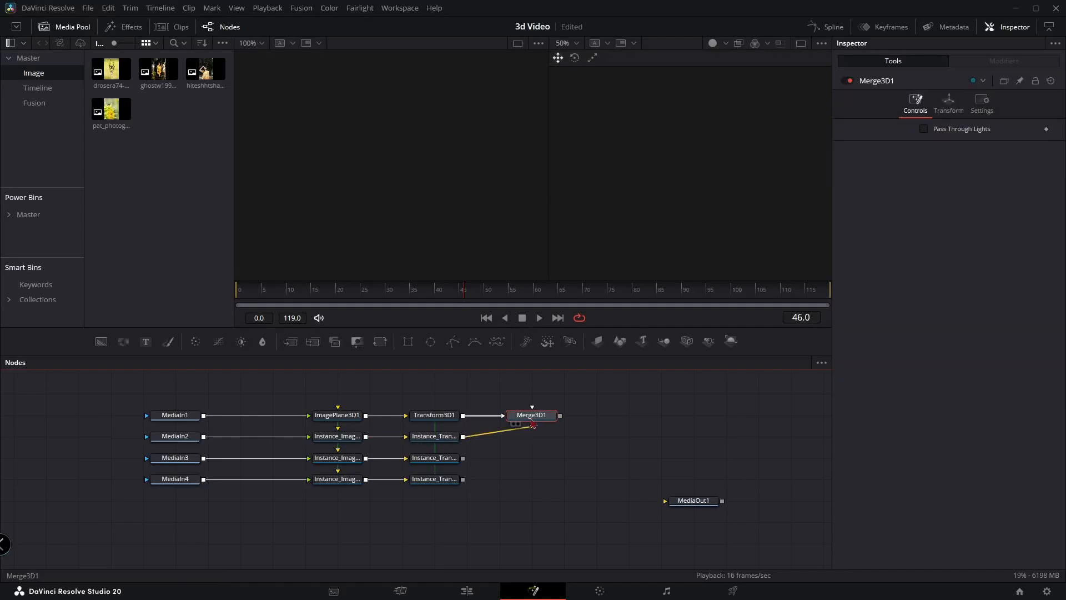
{"action": "left_click_drag", "start_coordinate": [465, 460], "coordinate": [531, 416]}
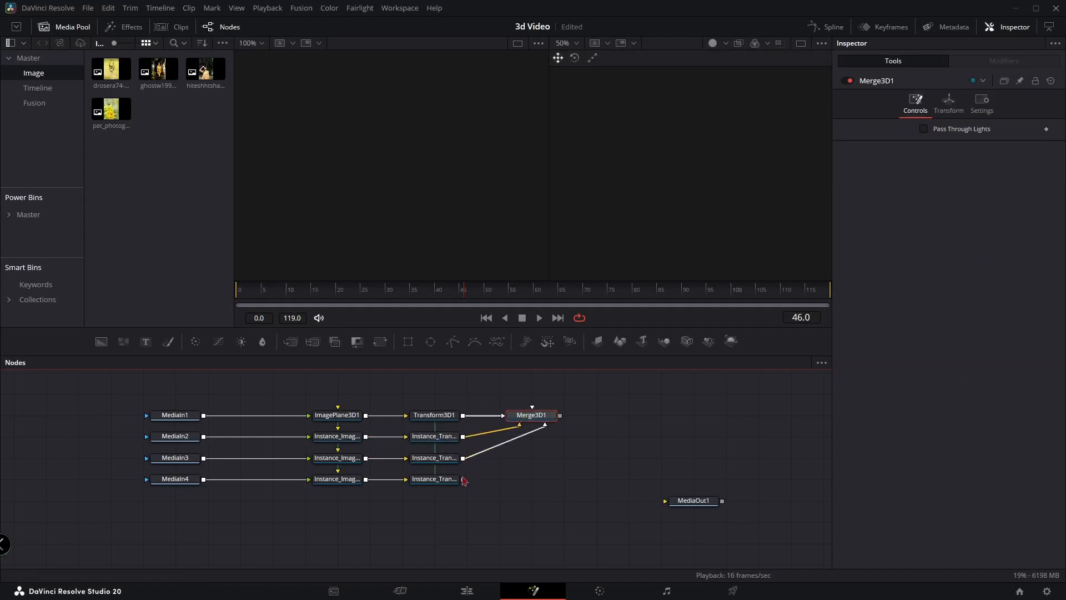
{"action": "left_click_drag", "start_coordinate": [463, 481], "coordinate": [628, 256]}
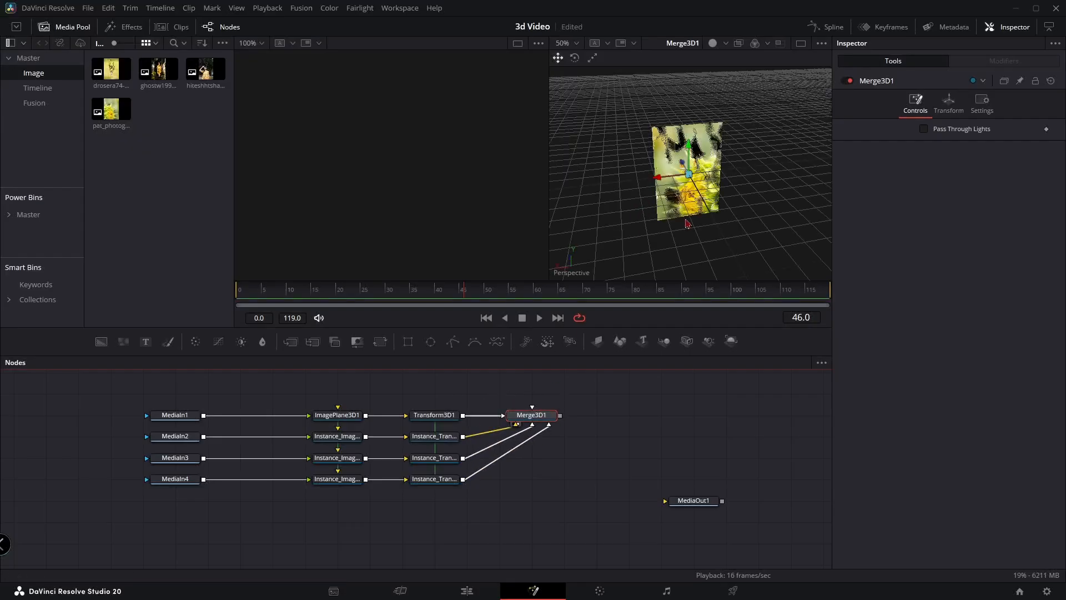
{"action": "left_click_drag", "start_coordinate": [641, 207], "coordinate": [751, 209]}
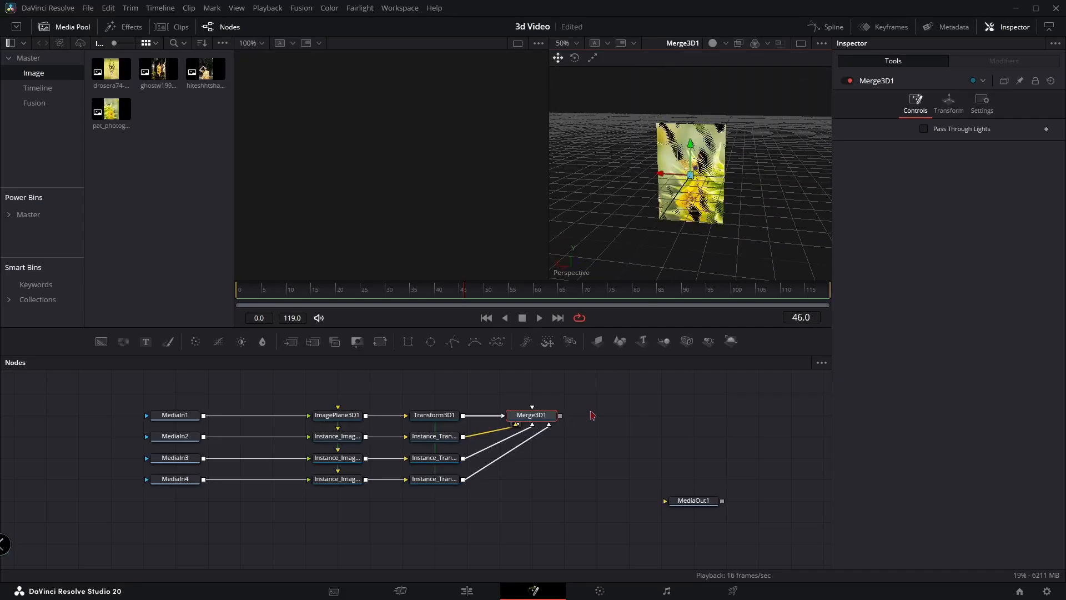
Make room above the node tree and add an unconnected Alpha Divide node above Merge3D1
{"action": "left_click_drag", "start_coordinate": [568, 404], "coordinate": [551, 435]}
{"action": "left_click", "coordinate": [549, 400]}
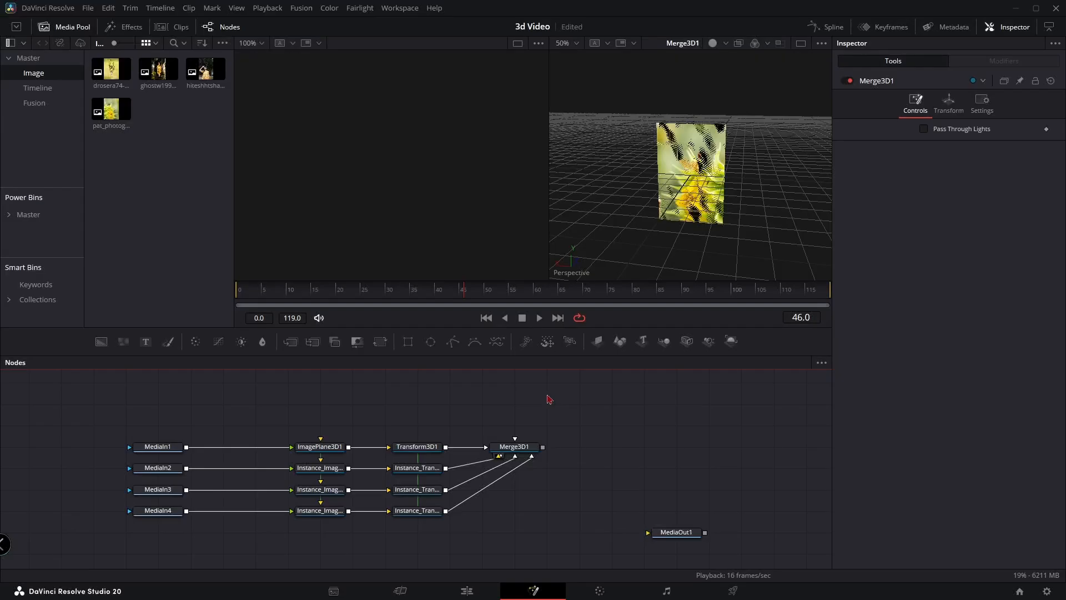
{"action": "key", "text": "shift+space"}
{"action": "type", "text": "xf"}
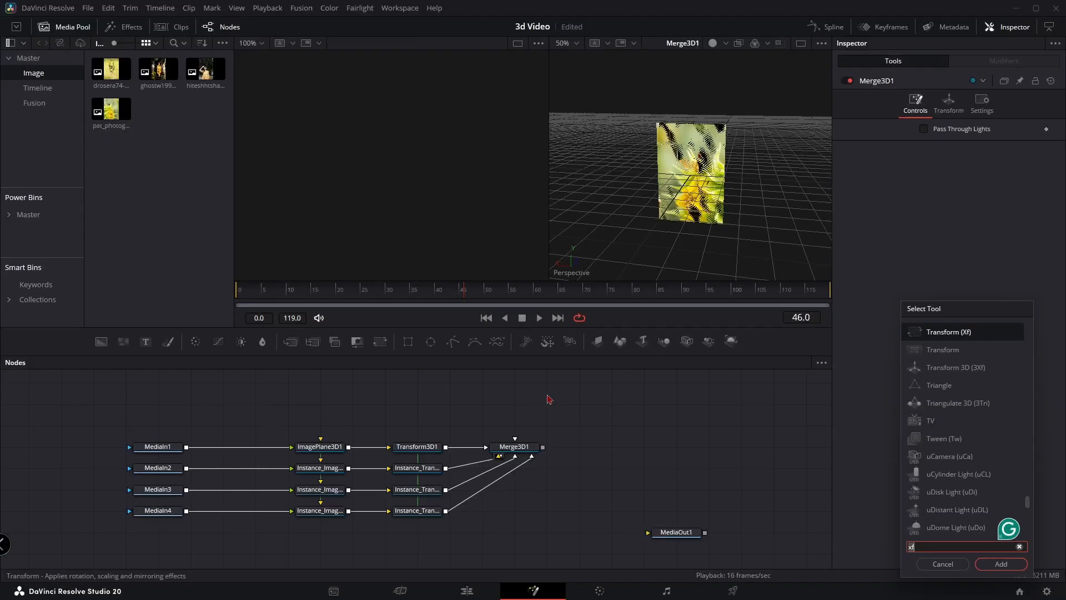
{"action": "key", "text": "BackSpace"}
{"action": "key", "text": "BackSpace"}
{"action": "type", "text": "alp"}
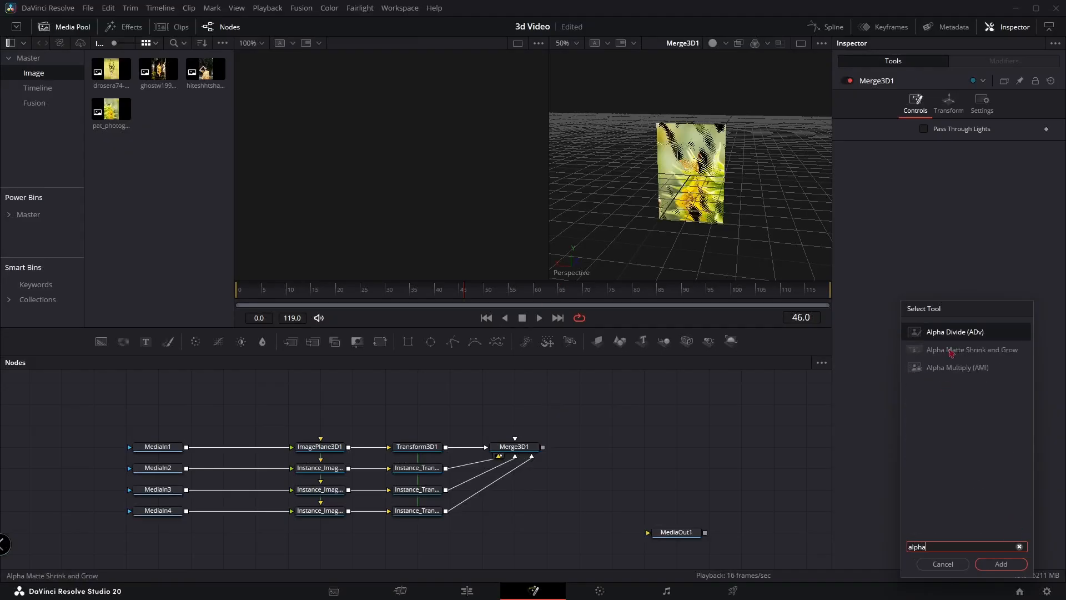
{"action": "type", "text": "ha"}
{"action": "left_click", "coordinate": [994, 565]}
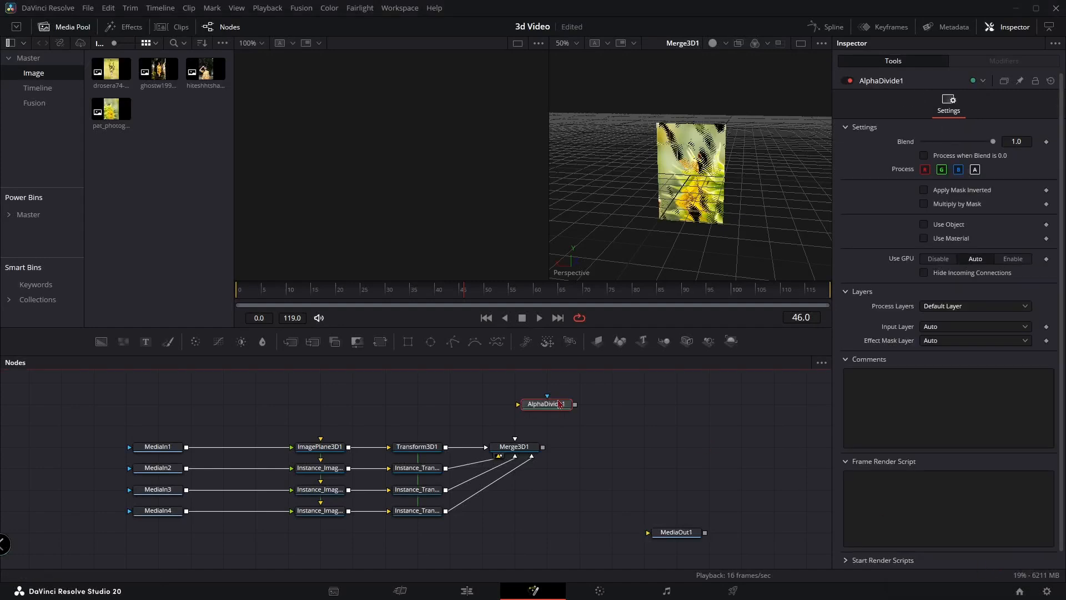
Rename the Alpha Divide node as Con
{"action": "key", "text": "F2"}
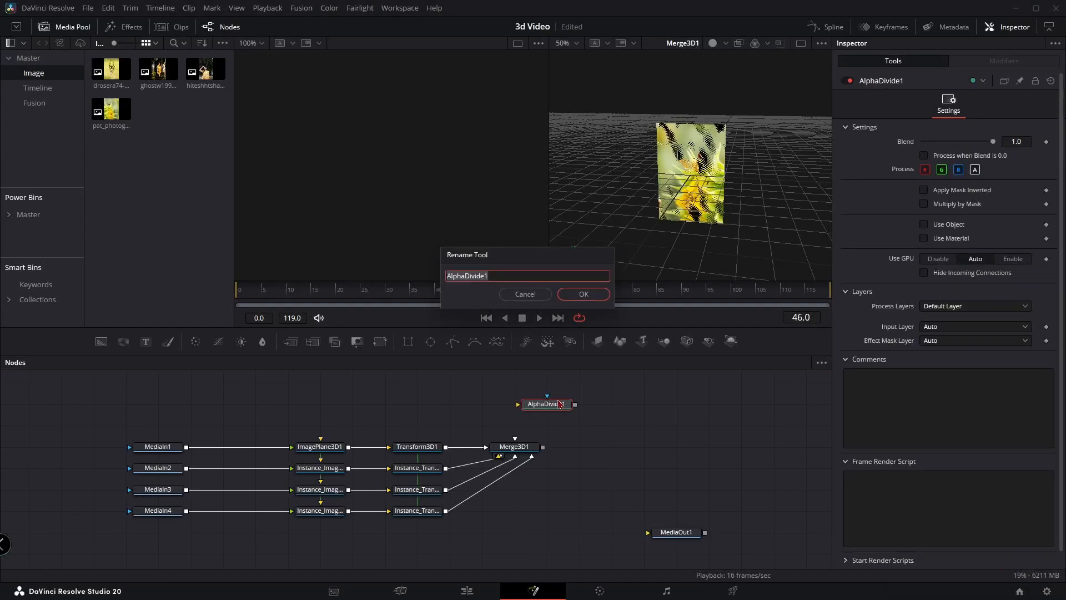
{"action": "type", "text": "Con"}
{"action": "key", "text": "Return"}
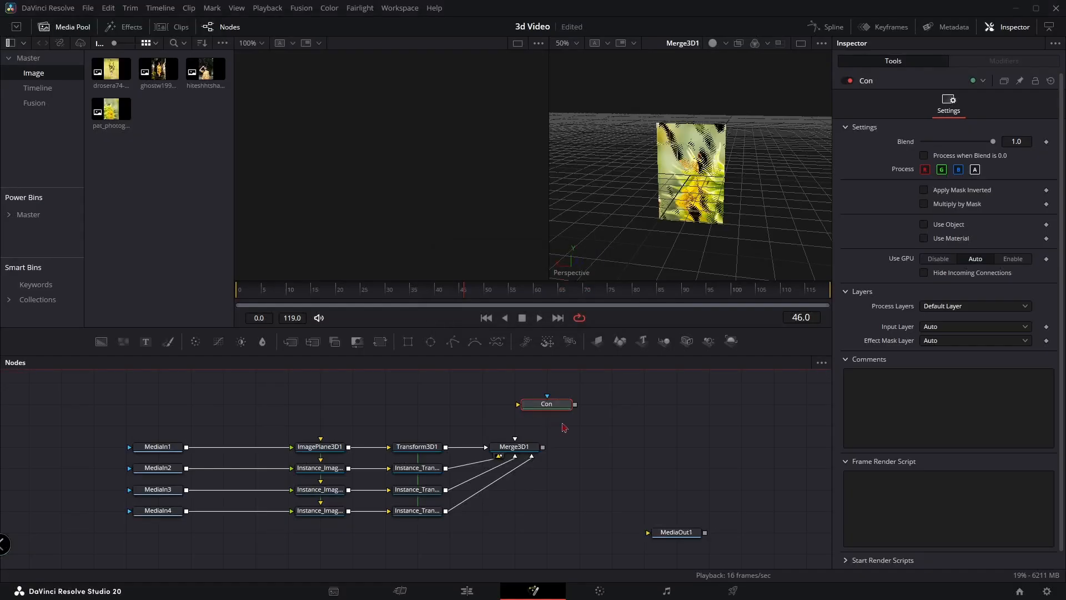
Start a new custom number control named Control on the Con node's User page
{"action": "right_click", "coordinate": [885, 86]}
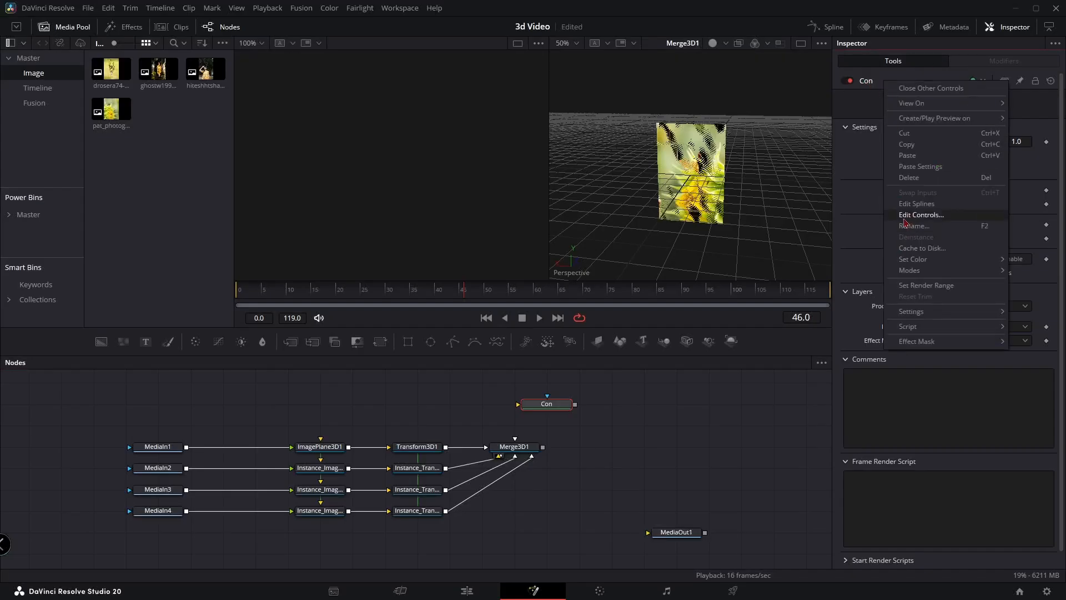
{"action": "left_click", "coordinate": [921, 217]}
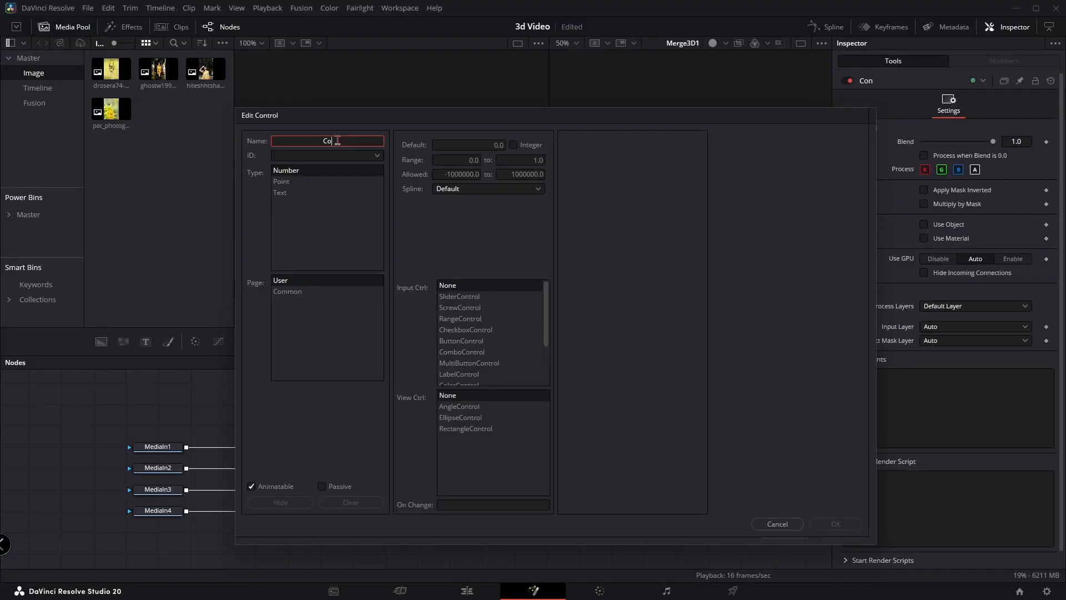
{"action": "type", "text": "rol"}
{"action": "left_click", "coordinate": [322, 227]}
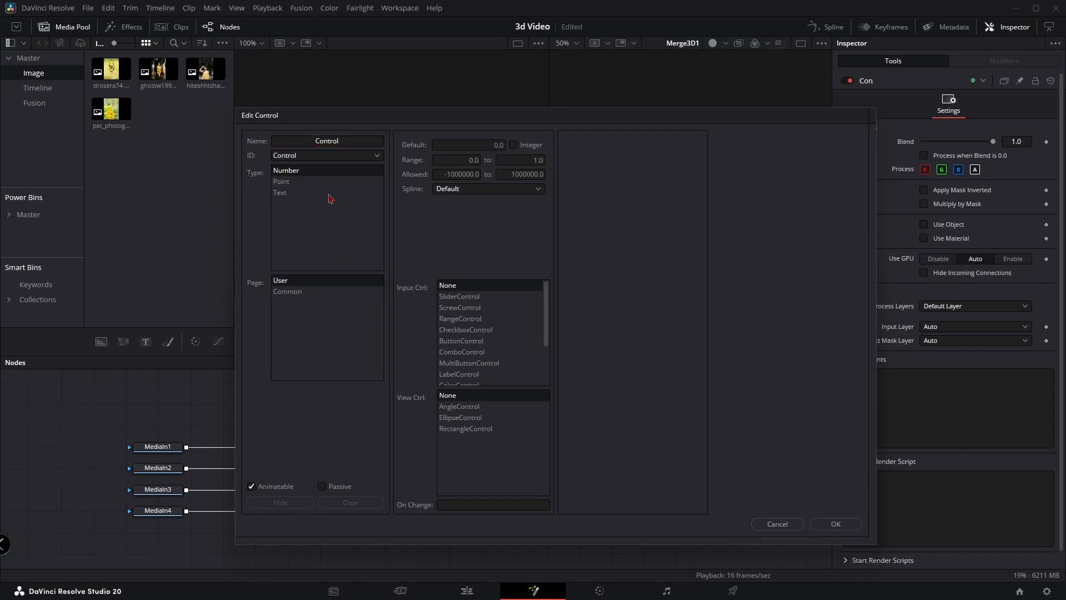
Create the control as a SliderControl with default 4, range 1 to 10 and a minimum allowed value of 1
{"action": "left_click", "coordinate": [494, 148]}
{"action": "left_click", "coordinate": [463, 160]}
{"action": "type", "text": "1"}
{"action": "left_click", "coordinate": [532, 161]}
{"action": "left_click", "coordinate": [480, 174]}
{"action": "type", "text": "1"}
{"action": "left_click", "coordinate": [525, 175]}
{"action": "left_click", "coordinate": [845, 530]}
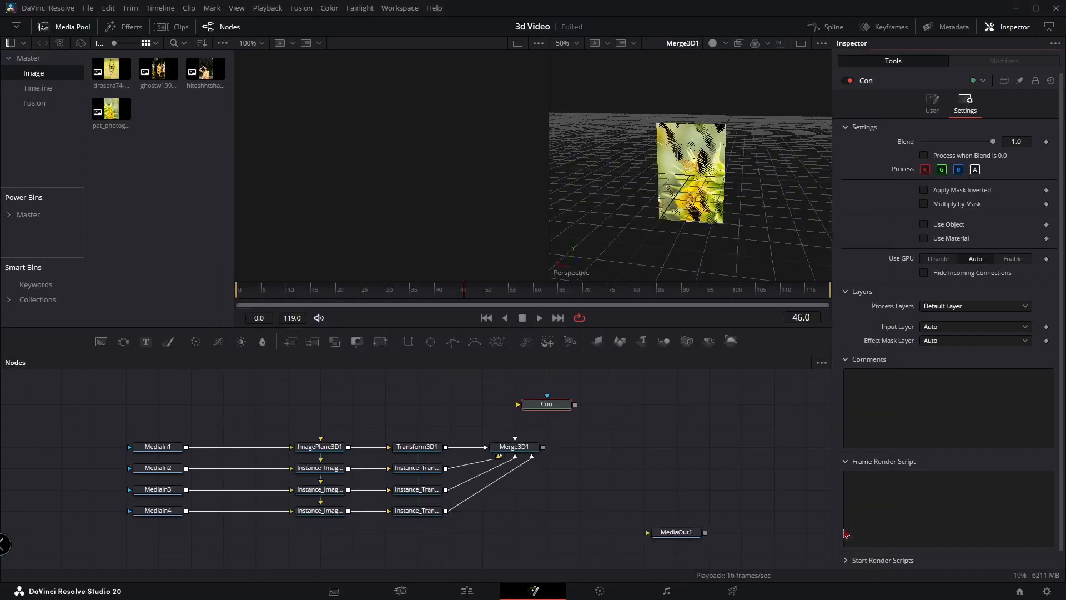
Edit the Con node's Control slider so that it only takes integer values
{"action": "left_click", "coordinate": [934, 106]}
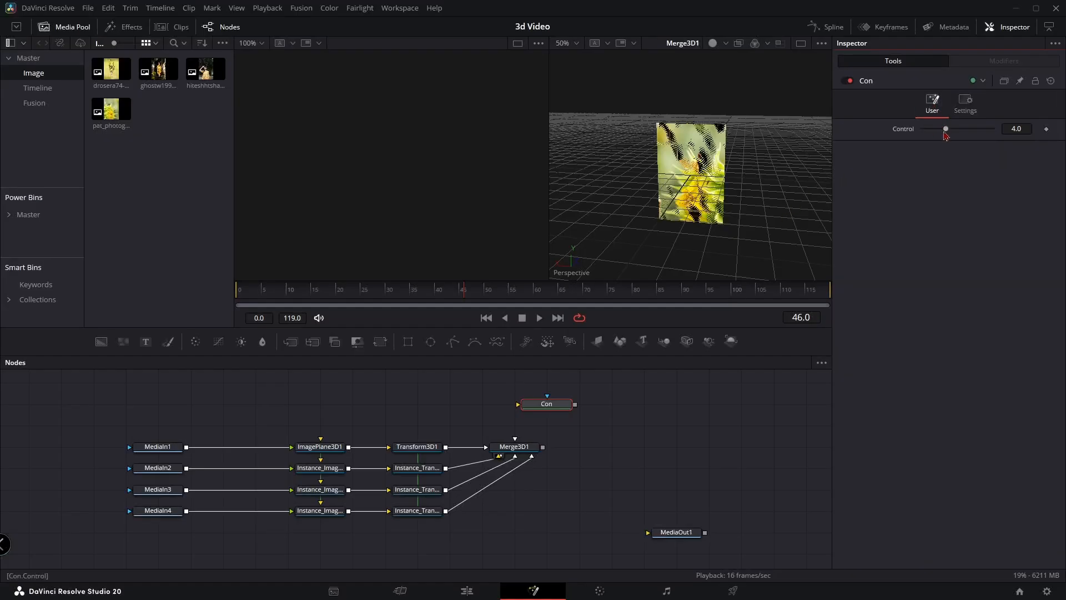
{"action": "right_click", "coordinate": [903, 132]}
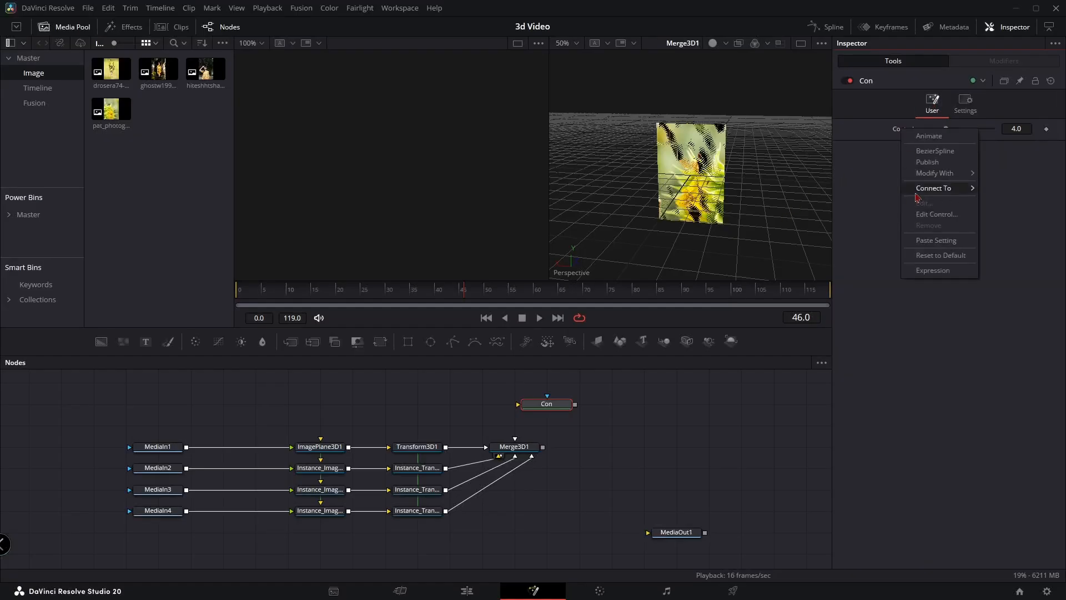
{"action": "left_click", "coordinate": [934, 215]}
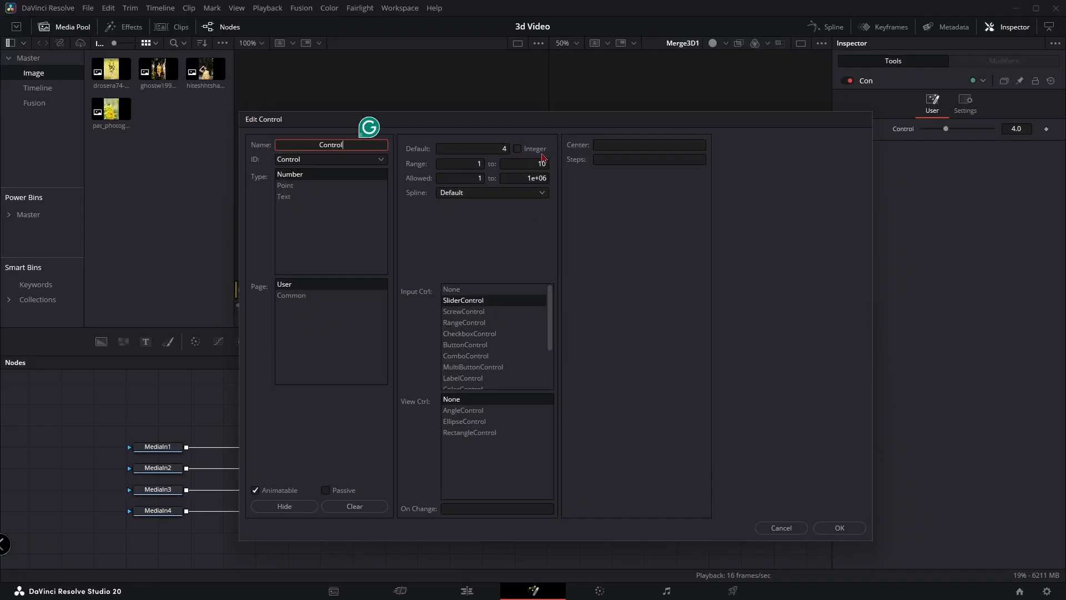
{"action": "left_click", "coordinate": [518, 149]}
{"action": "left_click", "coordinate": [839, 526]}
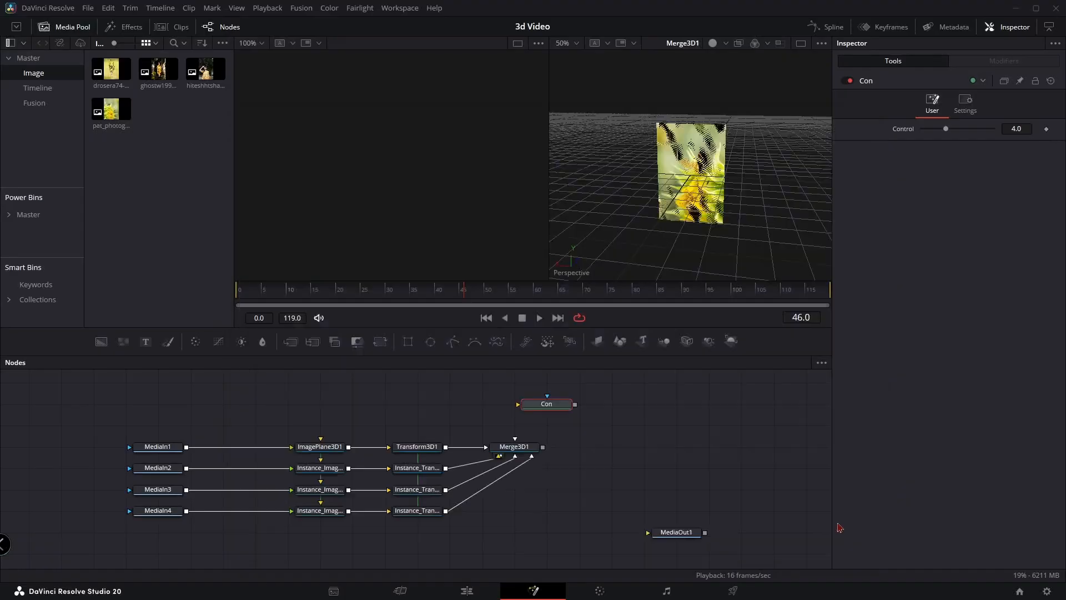
Deinstance the Rotate group on each of the three instanced Transform3D nodes
{"action": "left_click", "coordinate": [411, 470]}
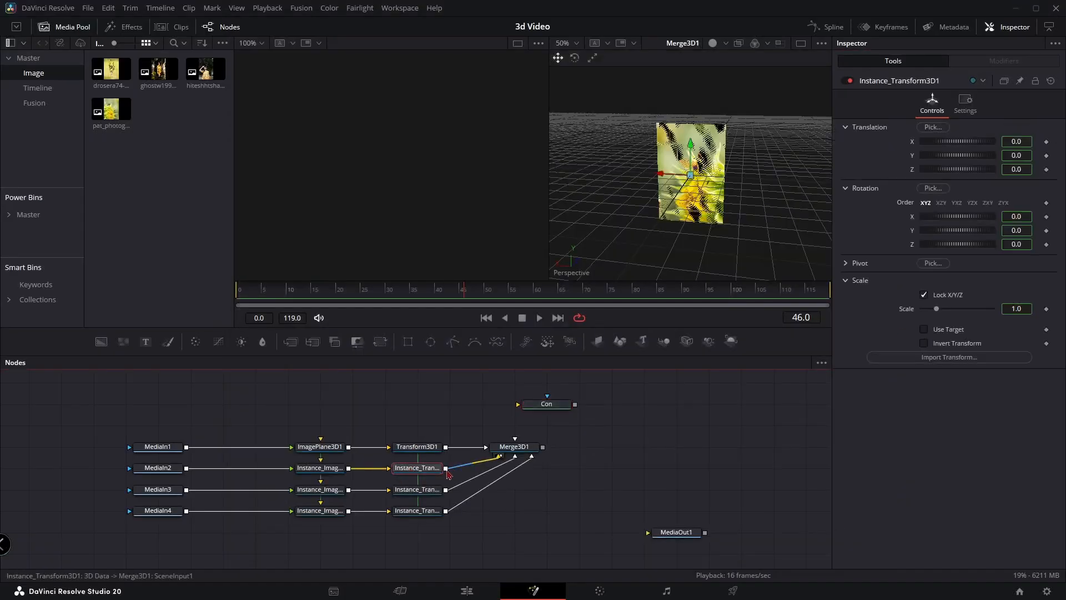
{"action": "right_click", "coordinate": [871, 220]}
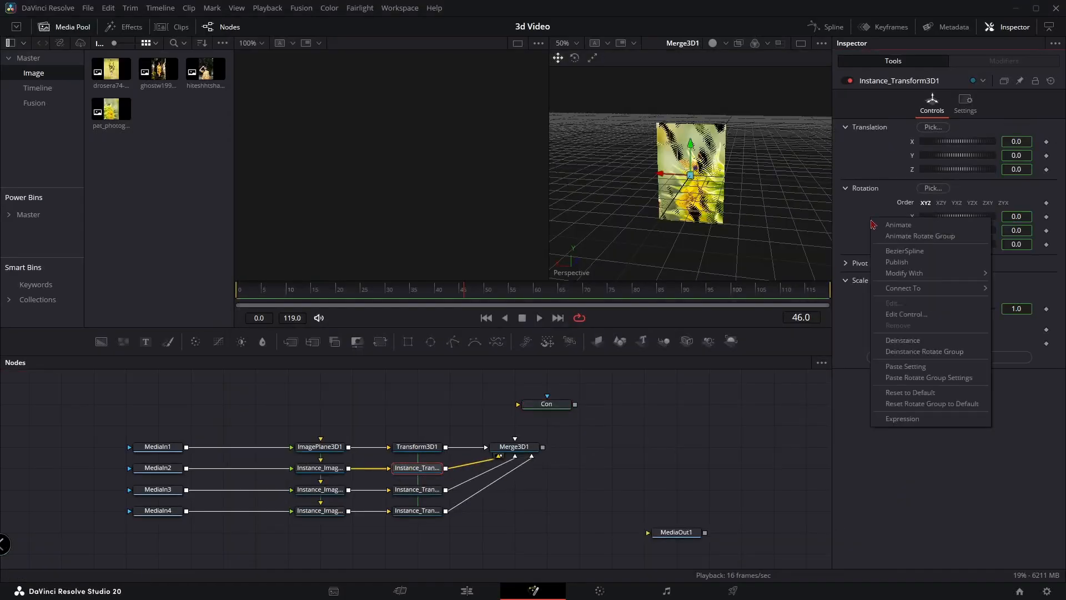
{"action": "left_click", "coordinate": [901, 352]}
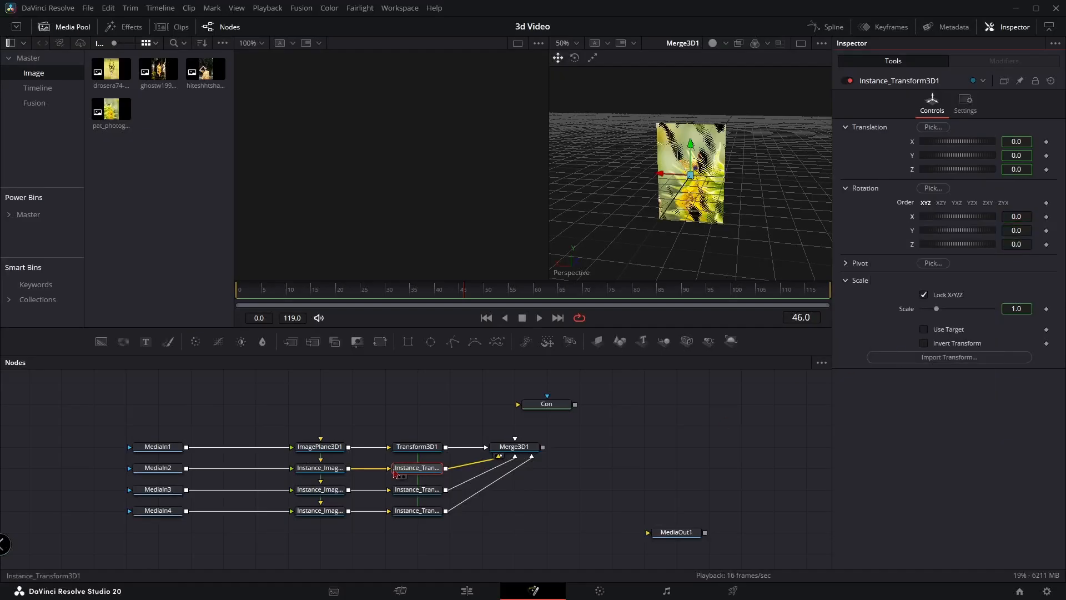
{"action": "left_click", "coordinate": [426, 490]}
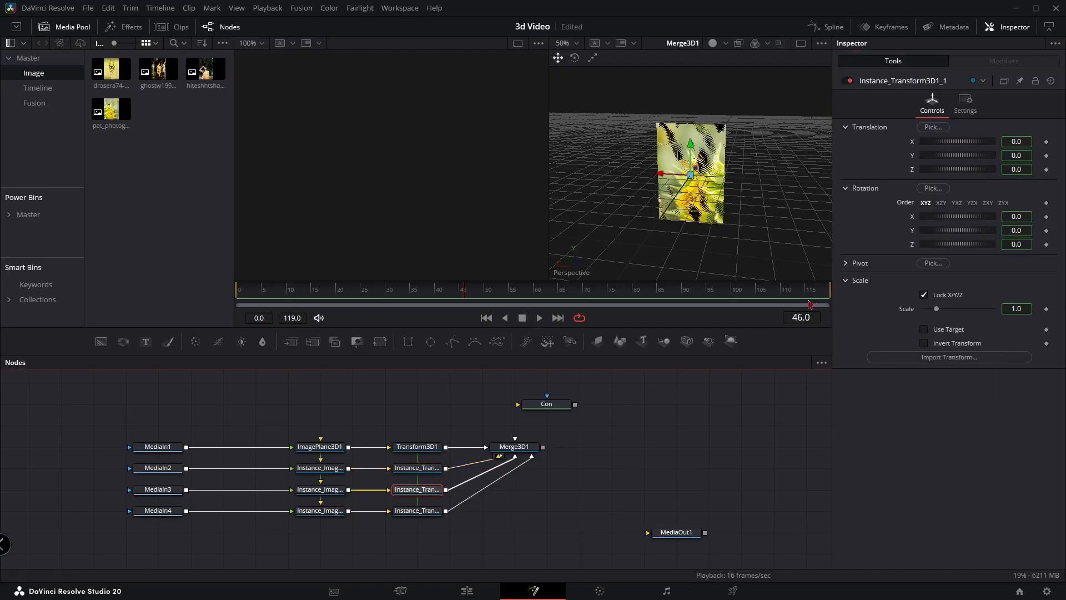
{"action": "right_click", "coordinate": [876, 224]}
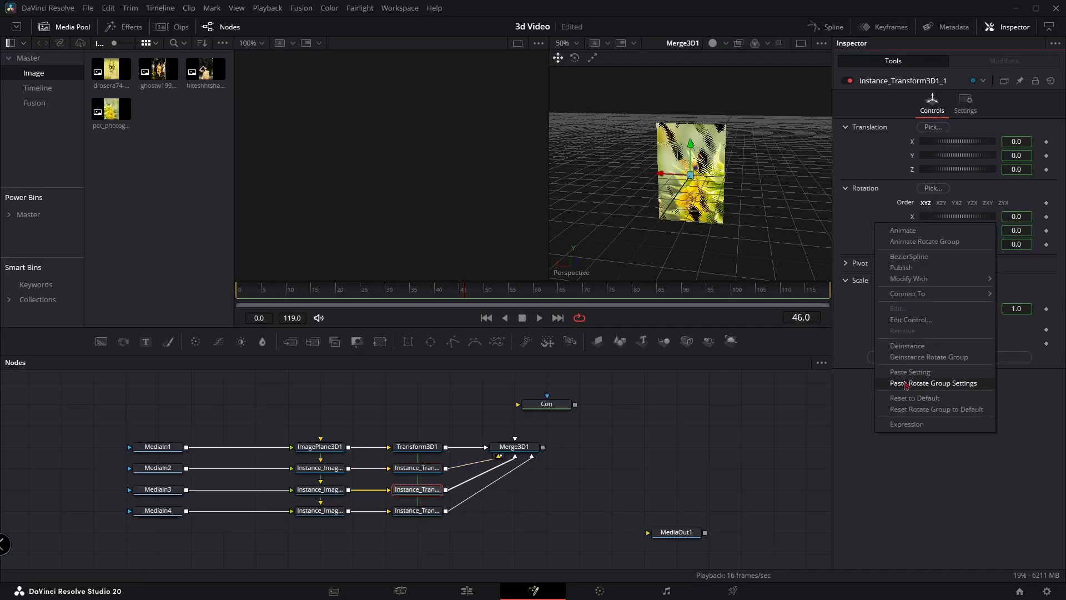
{"action": "left_click", "coordinate": [907, 357]}
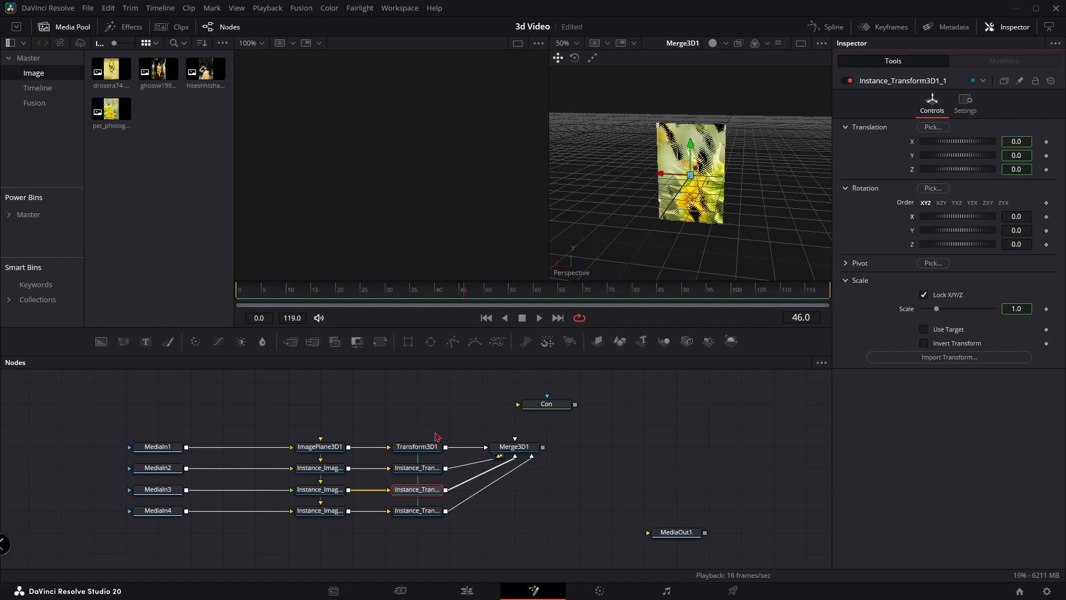
{"action": "left_click", "coordinate": [414, 508]}
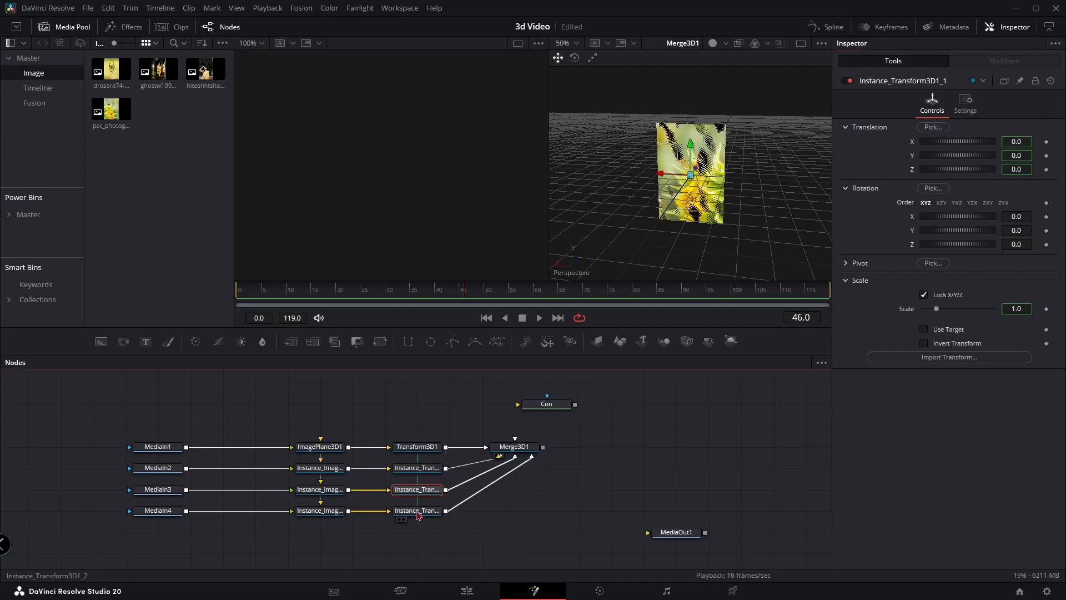
{"action": "right_click", "coordinate": [859, 231]}
{"action": "left_click", "coordinate": [911, 361]}
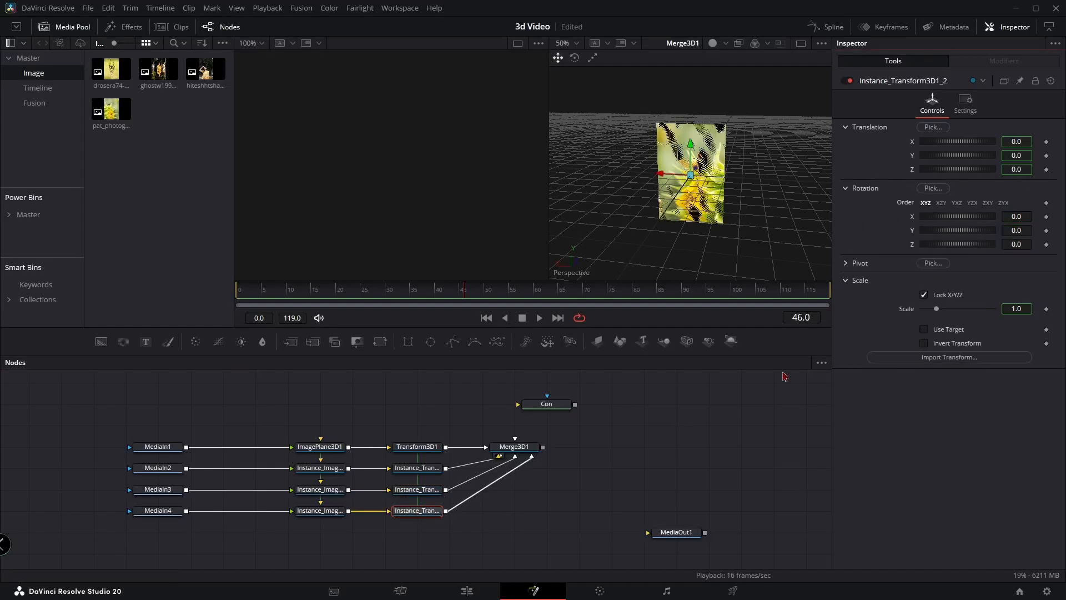
Pin the Con node's controls so they stay available while other nodes are being edited
{"action": "left_click_drag", "start_coordinate": [543, 534], "coordinate": [546, 467]}
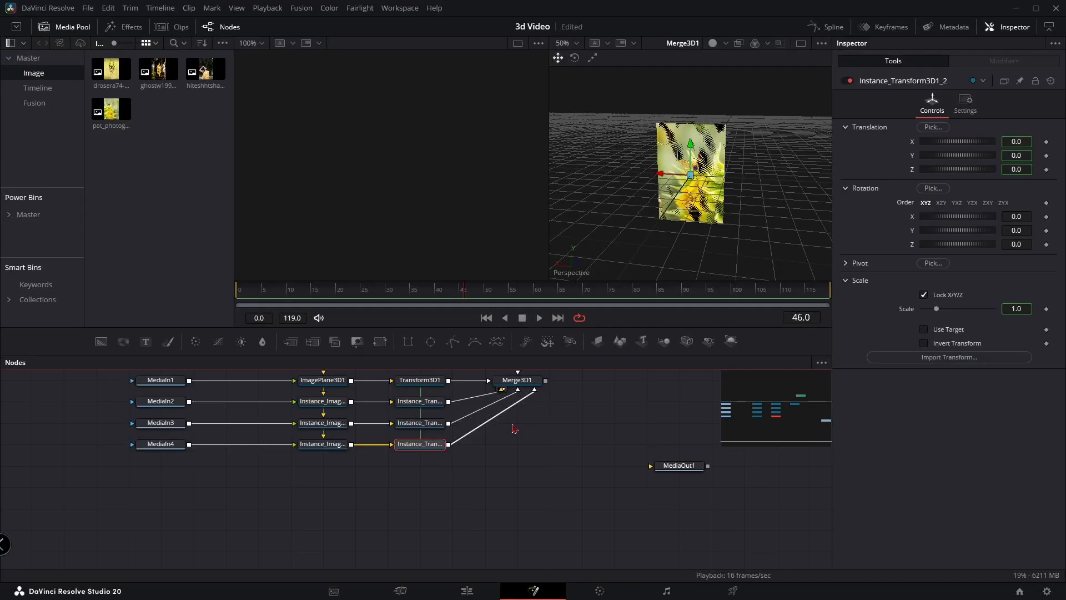
{"action": "scroll", "coordinate": [515, 430], "scroll_direction": "up", "scroll_amount": 2}
{"action": "left_click", "coordinate": [421, 424]}
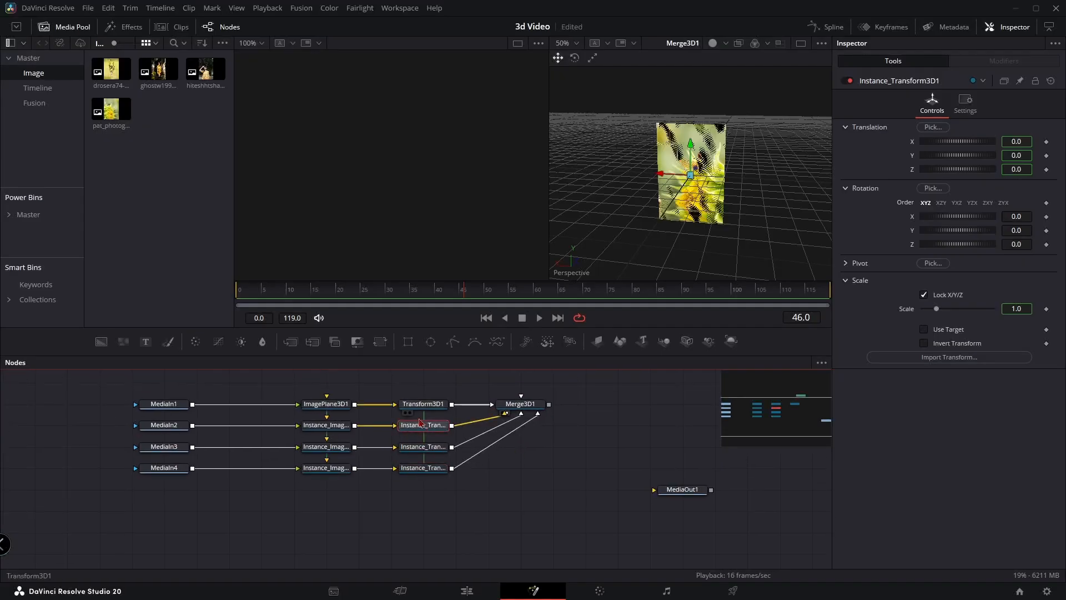
{"action": "left_click_drag", "start_coordinate": [481, 398], "coordinate": [462, 430]}
{"action": "left_click", "coordinate": [538, 397]}
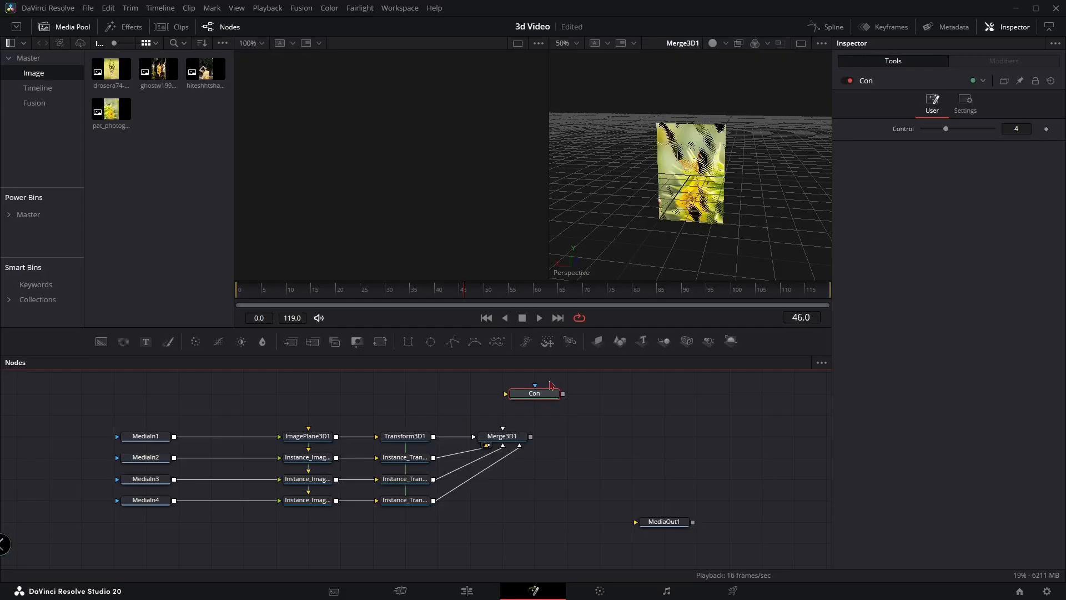
{"action": "left_click", "coordinate": [1021, 83]}
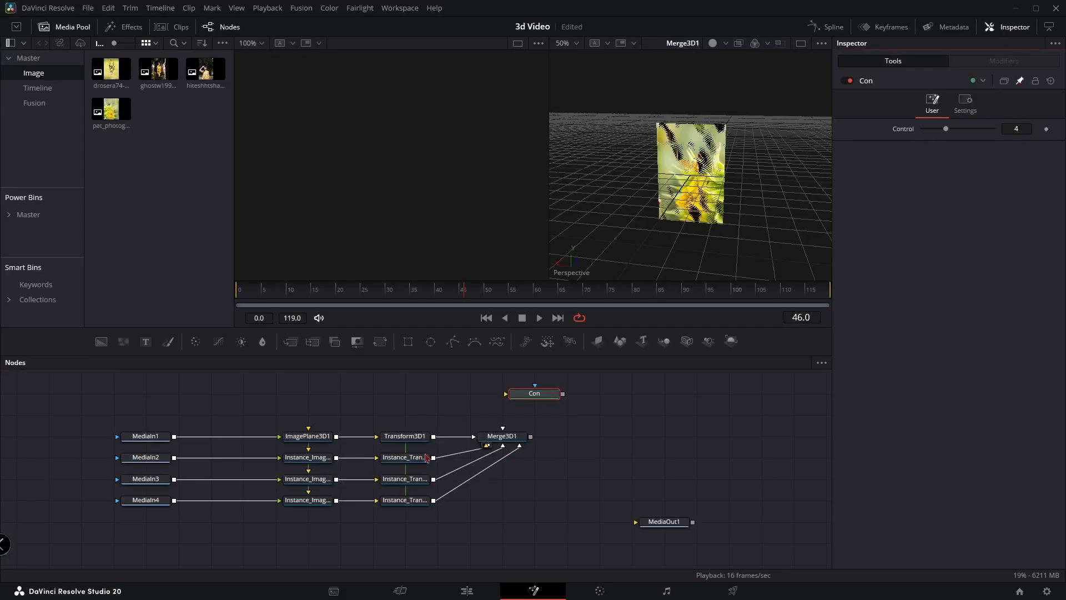
Add the expression 360/Con.Control*1 to the Y rotation of Instance_Transform3D1, linking it to the Con node's Control value
{"action": "left_click", "coordinate": [400, 460]}
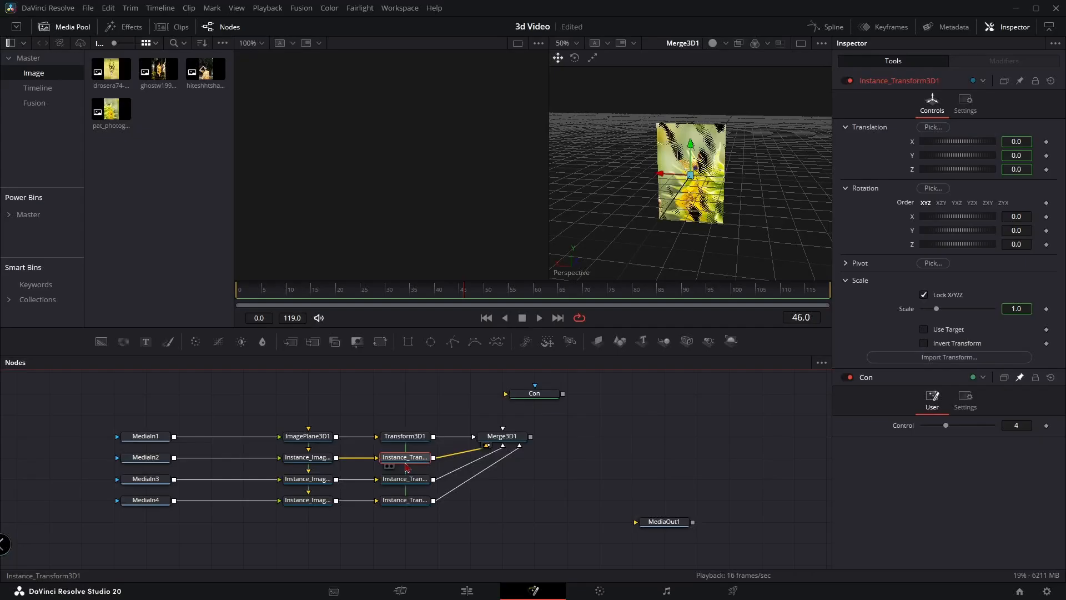
{"action": "right_click", "coordinate": [915, 231]}
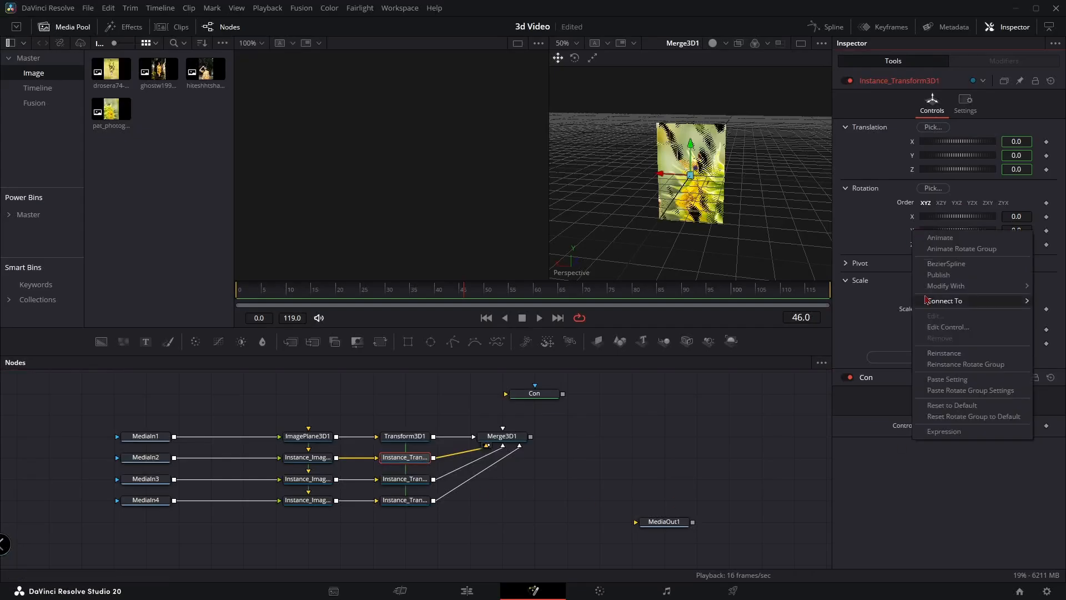
{"action": "left_click", "coordinate": [943, 432]}
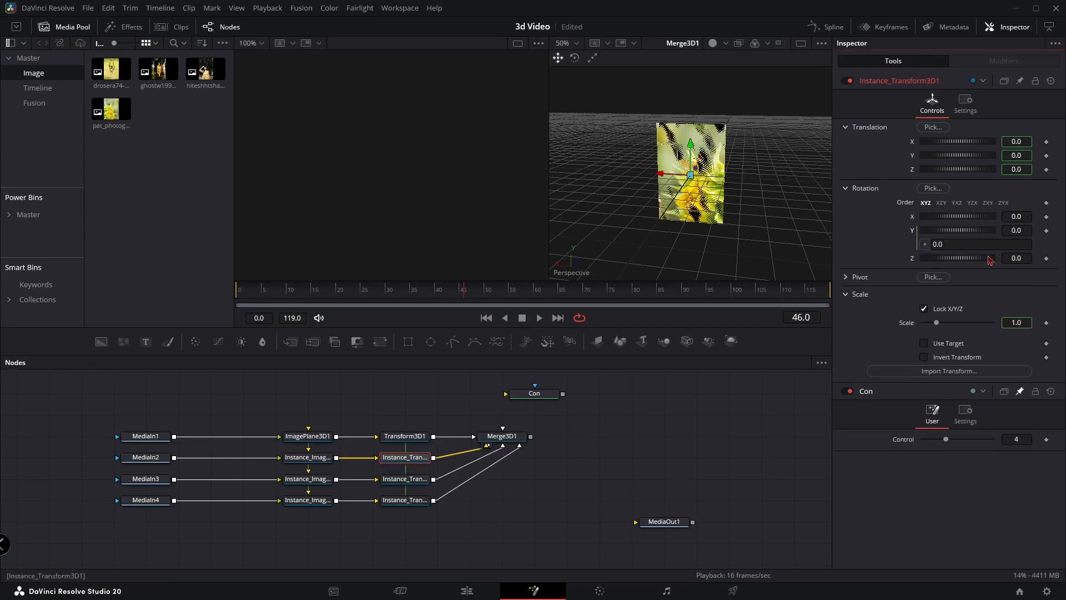
{"action": "left_click", "coordinate": [976, 244]}
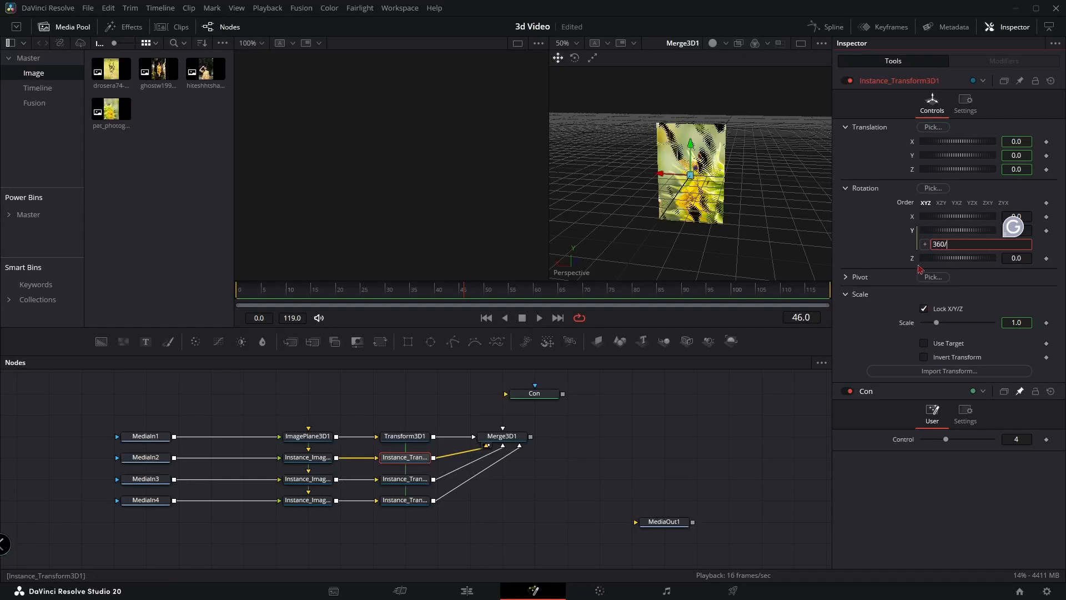
{"action": "left_click_drag", "start_coordinate": [924, 244], "coordinate": [902, 444]}
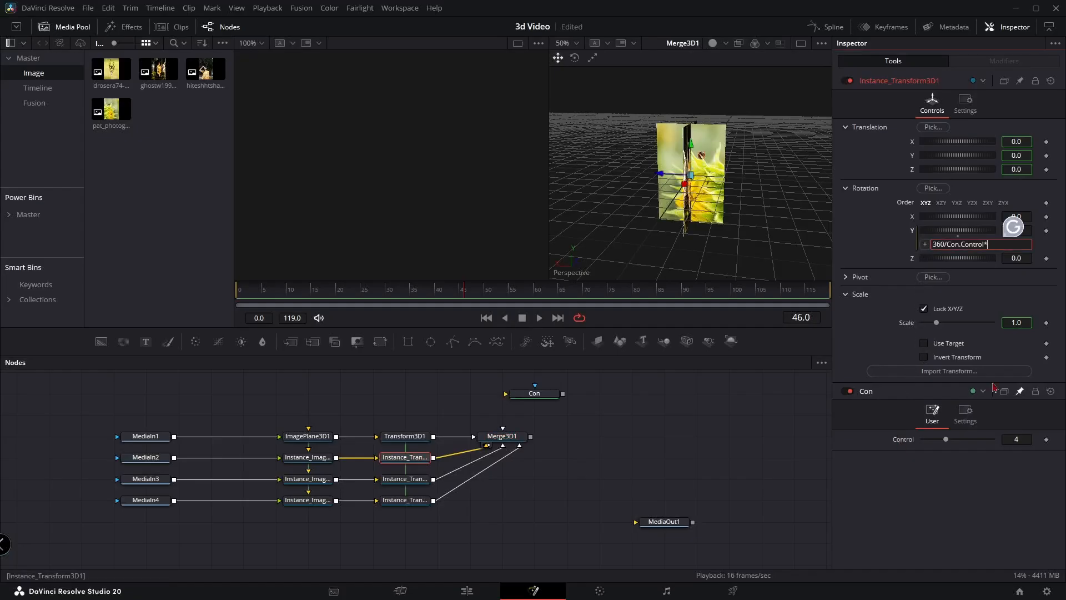
{"action": "type", "text": "*1"}
{"action": "key", "text": "Tab"}
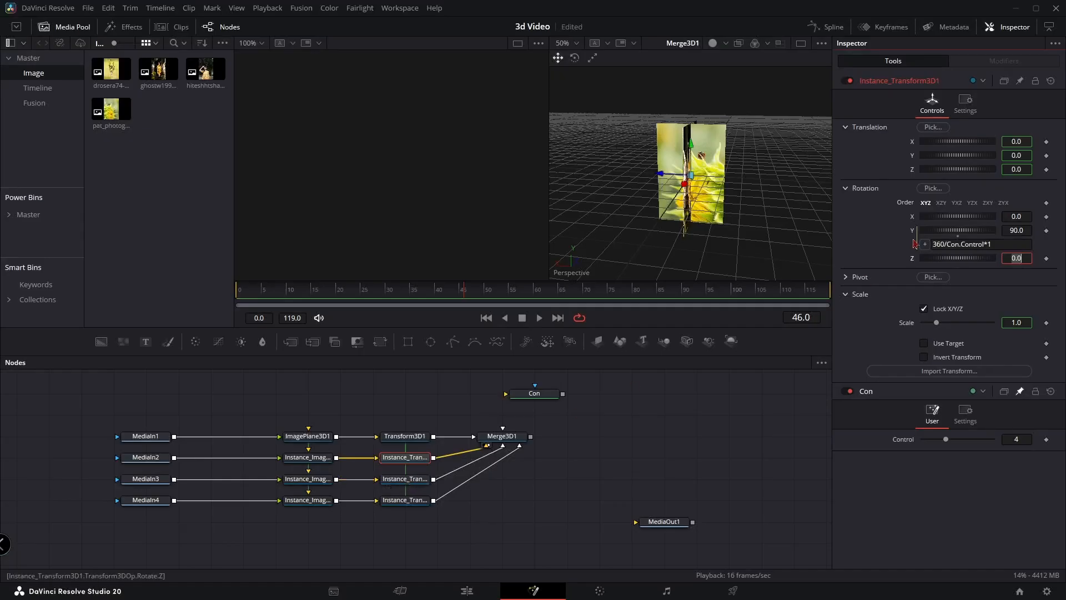
Copy the Y rotation expression to Instance_Transform3D1_1 and change it to 360/Con.Control*2
{"action": "left_click_drag", "start_coordinate": [1005, 242], "coordinate": [900, 240]}
{"action": "key", "text": "ctrl+c"}
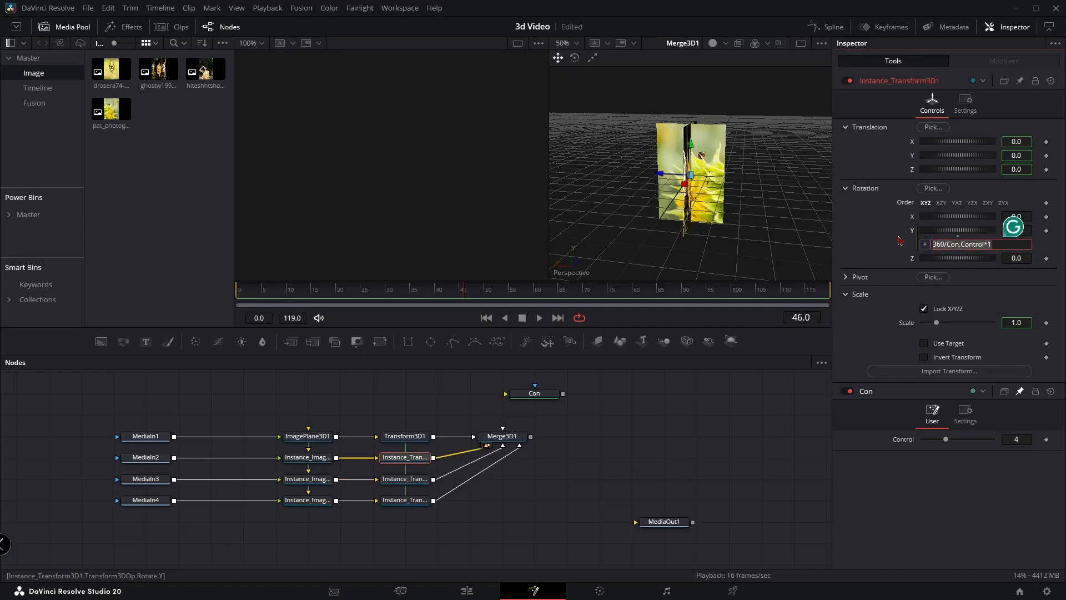
{"action": "left_click", "coordinate": [413, 479]}
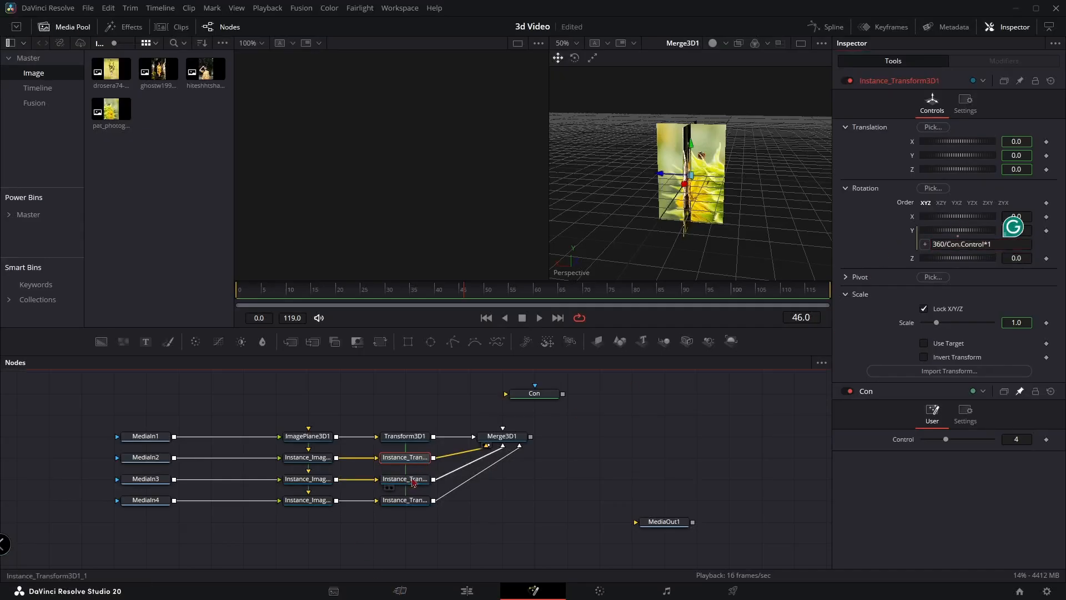
{"action": "right_click", "coordinate": [913, 234]}
{"action": "left_click", "coordinate": [942, 433]}
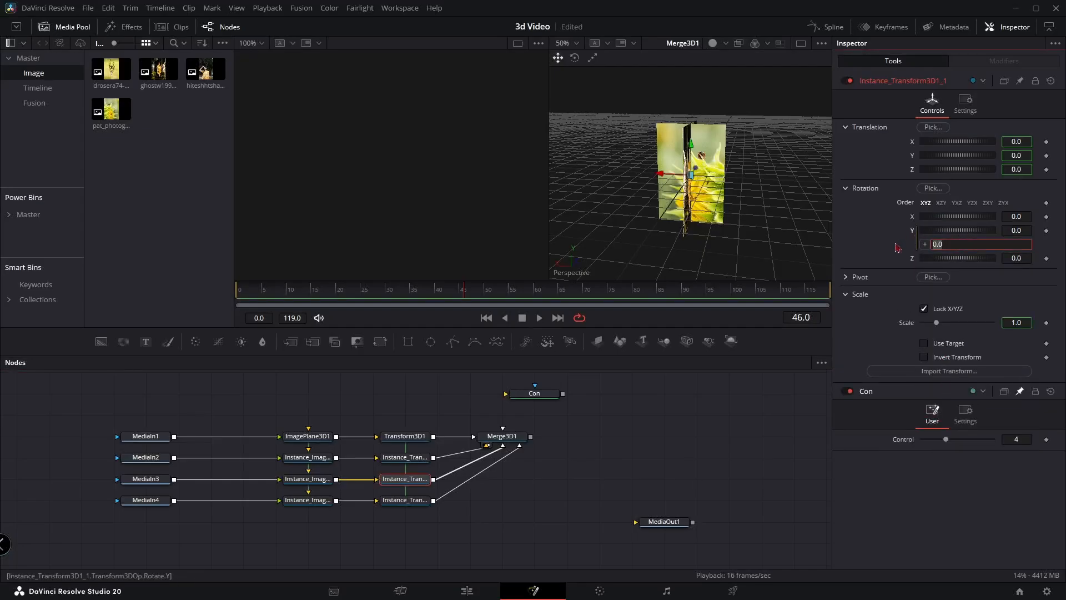
{"action": "key", "text": "ctrl+v"}
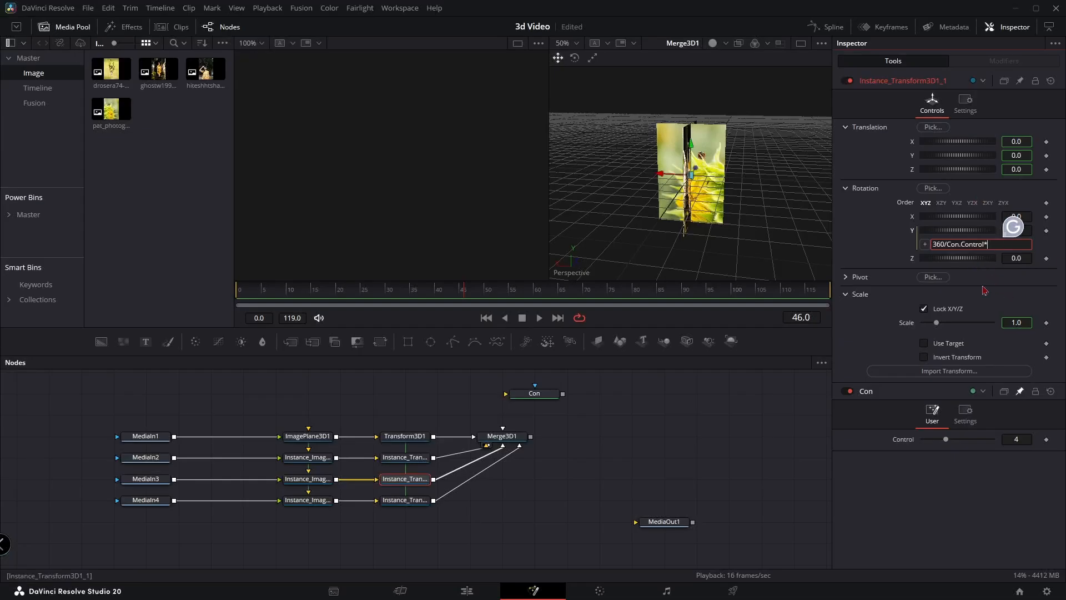
{"action": "type", "text": "1"}
{"action": "key", "text": "Tab"}
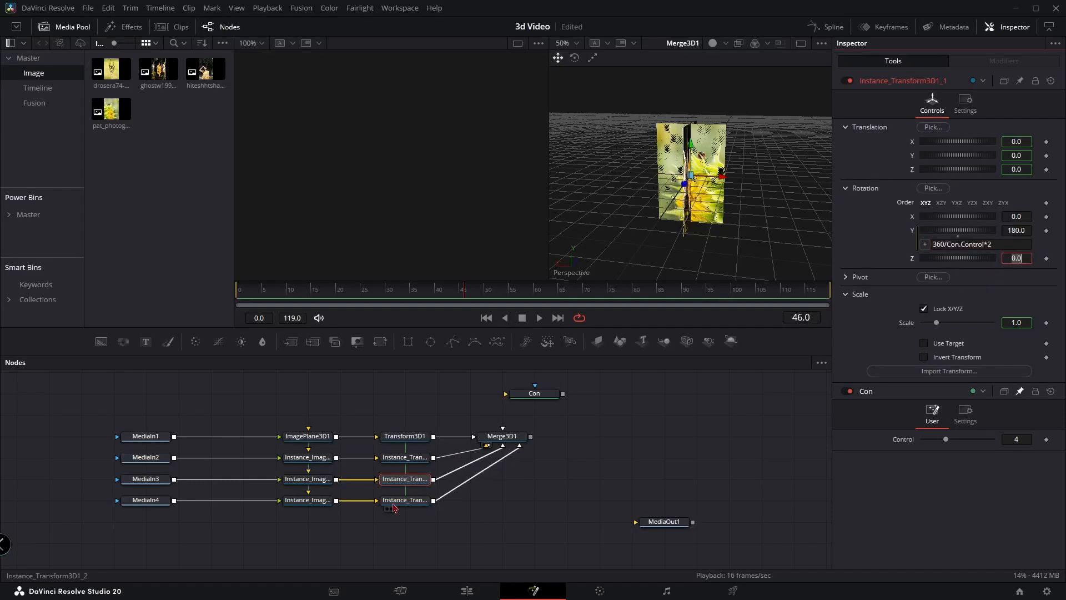
Paste the expression into the Y rotation of Instance_Transform3D1_2 and correct it to 360/Con.Control*3
{"action": "left_click", "coordinate": [394, 503]}
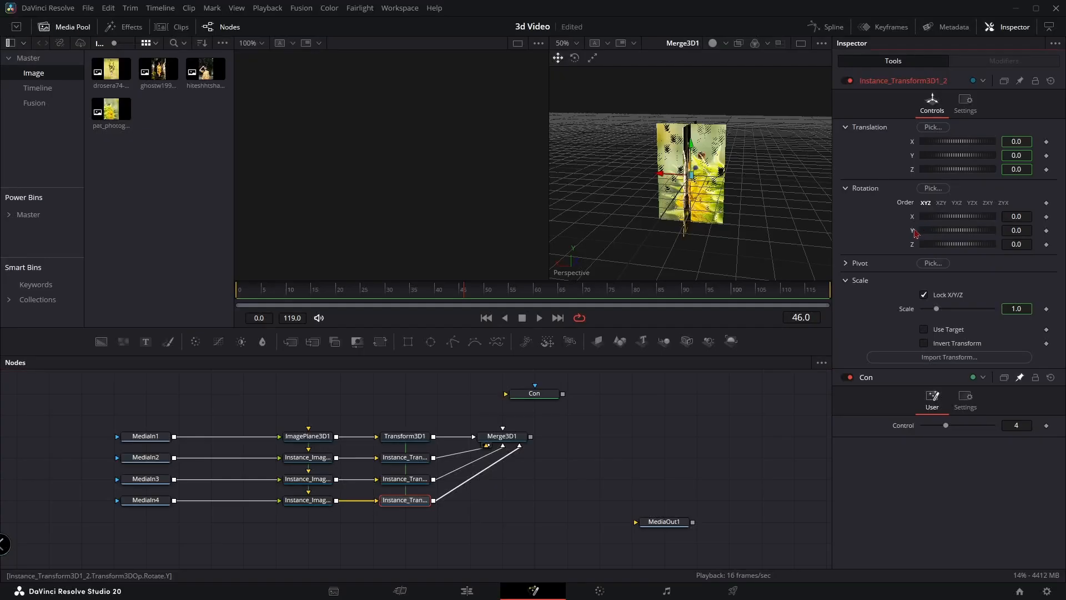
{"action": "right_click", "coordinate": [916, 234]}
{"action": "left_click", "coordinate": [940, 431]}
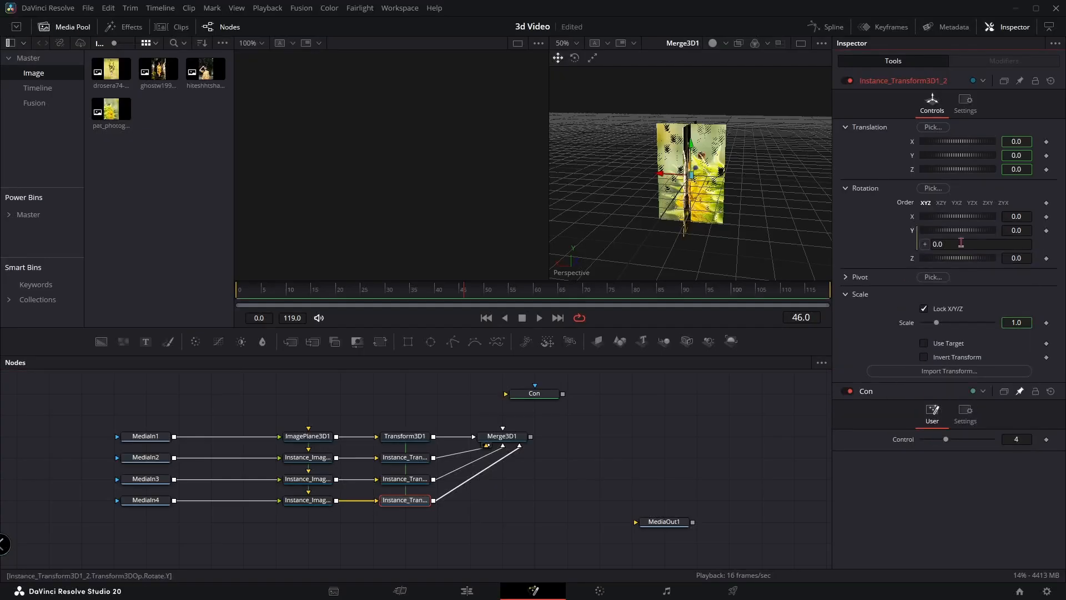
{"action": "left_click_drag", "start_coordinate": [961, 243], "coordinate": [881, 245]}
{"action": "key", "text": "ctrl+v"}
{"action": "type", "text": "3"}
{"action": "key", "text": "Tab"}
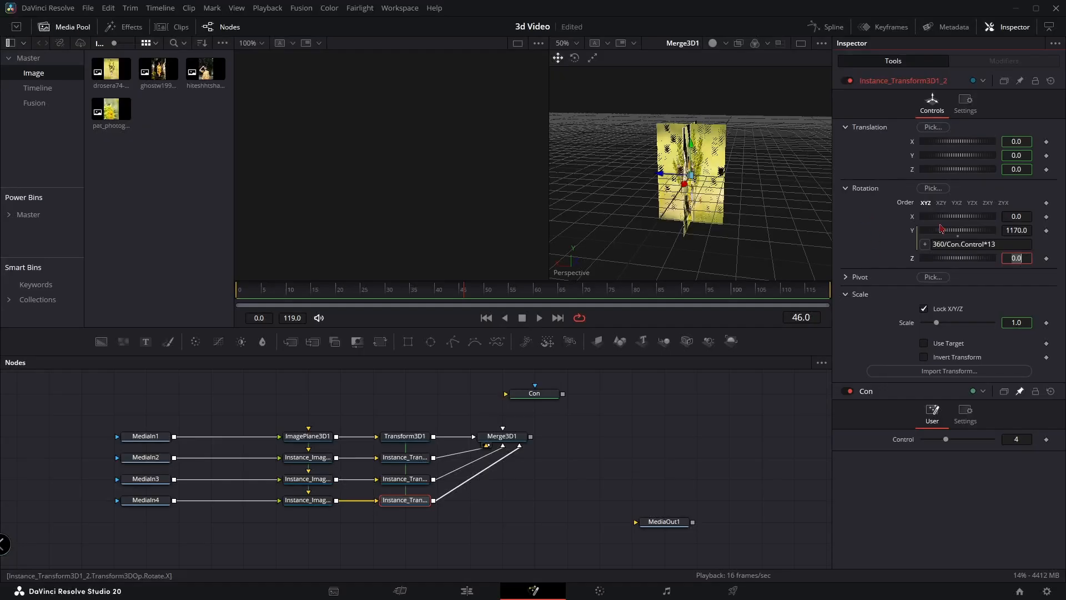
{"action": "left_click", "coordinate": [998, 245]}
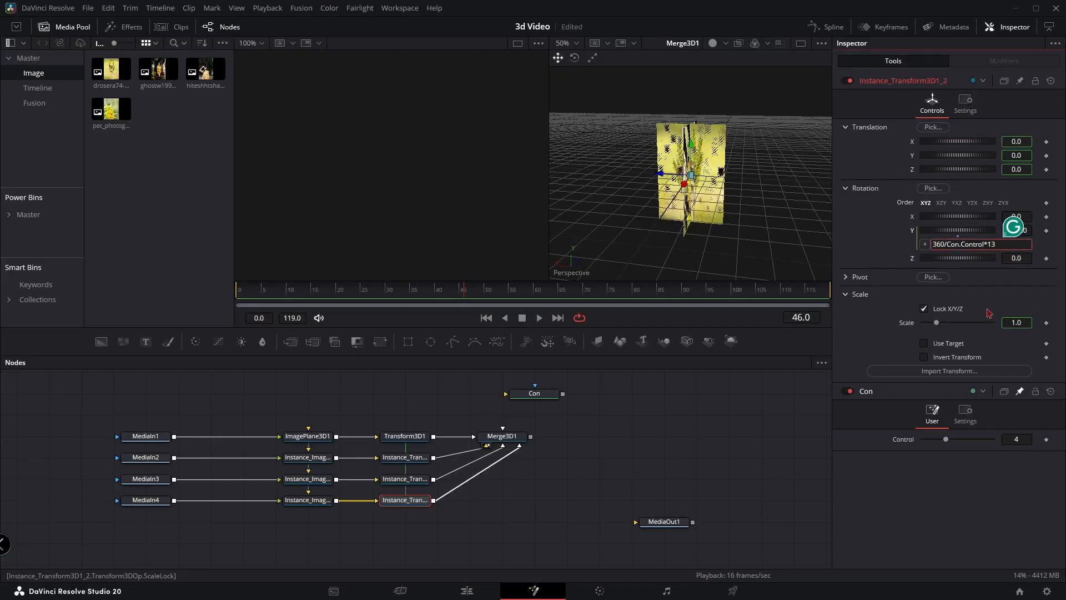
{"action": "key", "text": "Left"}
{"action": "key", "text": "BackSpace"}
{"action": "key", "text": "Tab"}
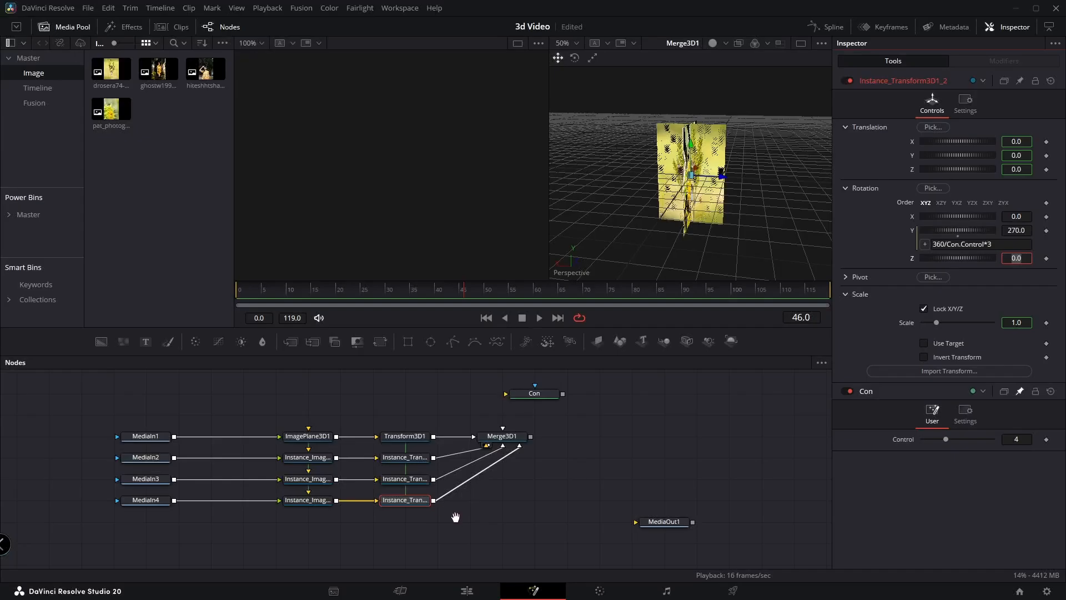
Move ImagePlane3D1 outward along its X axis in the 3D view so the four instanced images spread around the centre
{"action": "left_click_drag", "start_coordinate": [456, 517], "coordinate": [457, 486]}
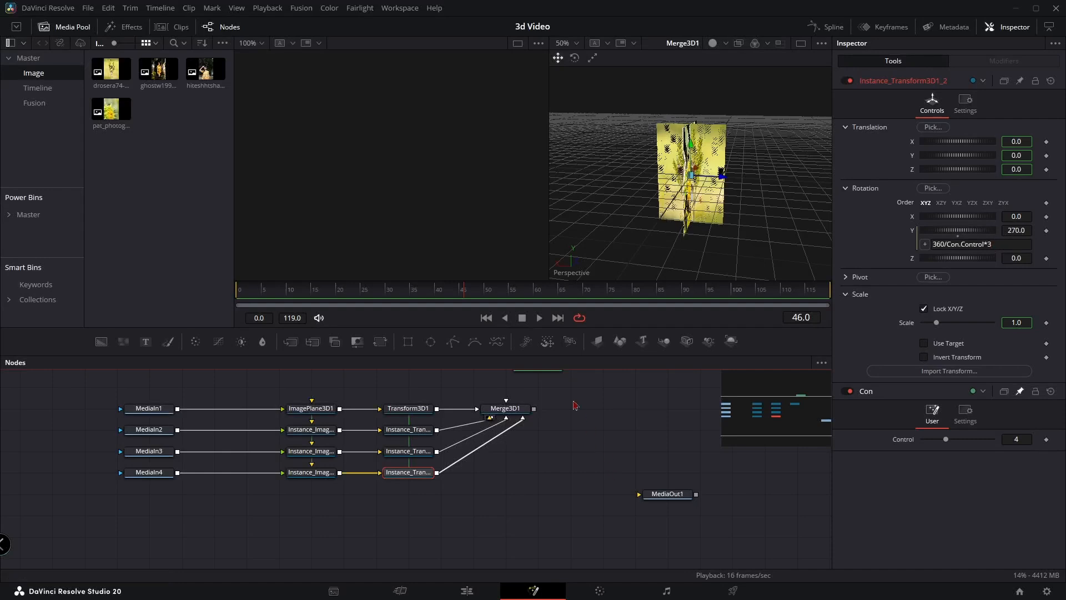
{"action": "left_click_drag", "start_coordinate": [572, 423], "coordinate": [565, 440]}
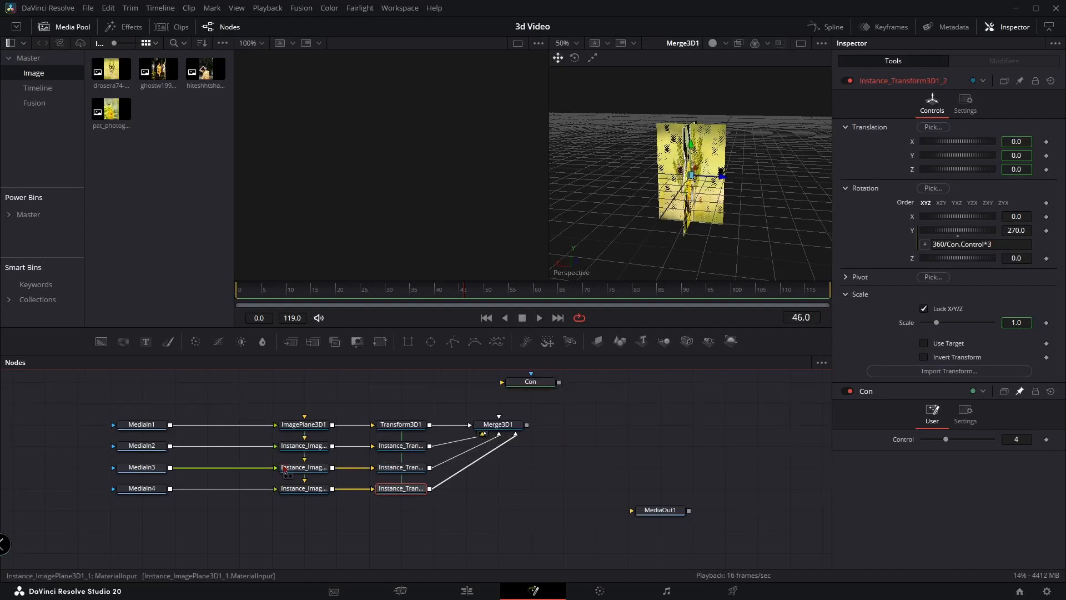
{"action": "left_click", "coordinate": [318, 429]}
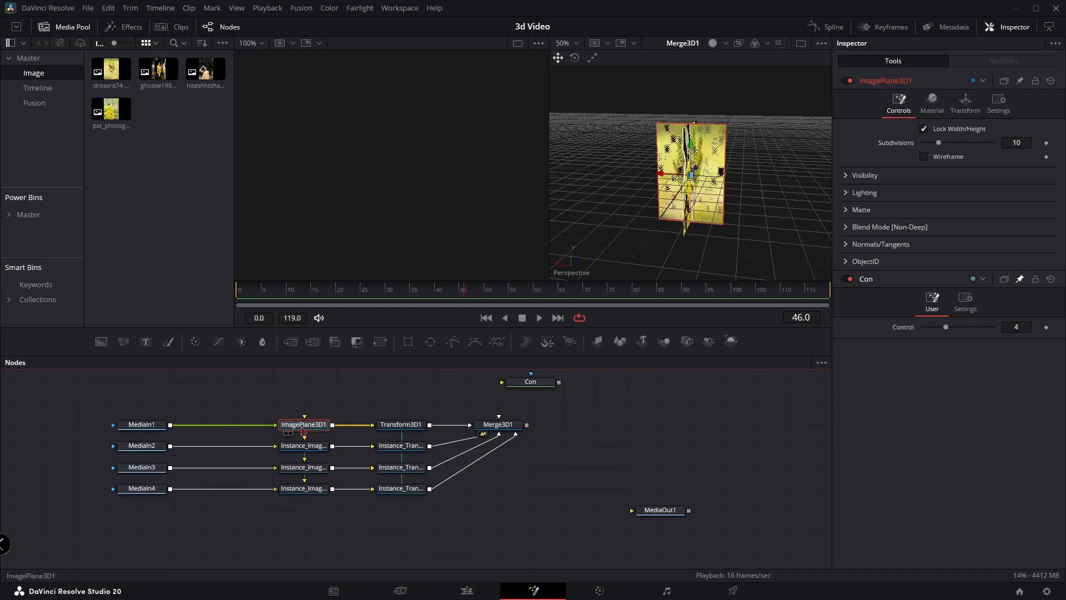
{"action": "left_click_drag", "start_coordinate": [731, 174], "coordinate": [564, 180]}
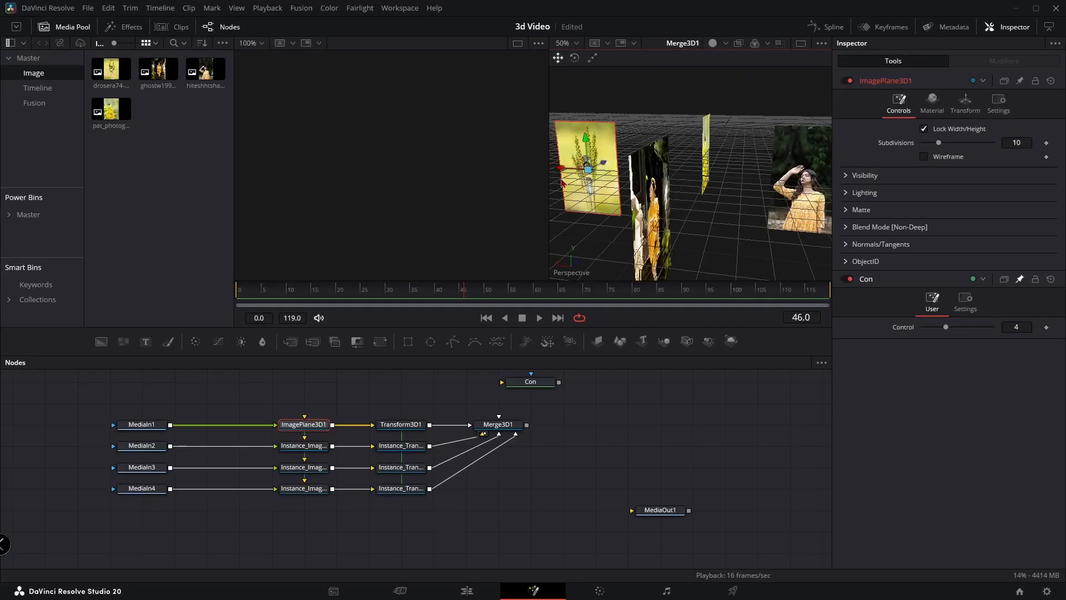
{"action": "left_click_drag", "start_coordinate": [655, 192], "coordinate": [664, 237]}
Test the image arrangement by lowering the Con node's Control value to 3 and to 2
{"action": "left_click", "coordinate": [535, 383]}
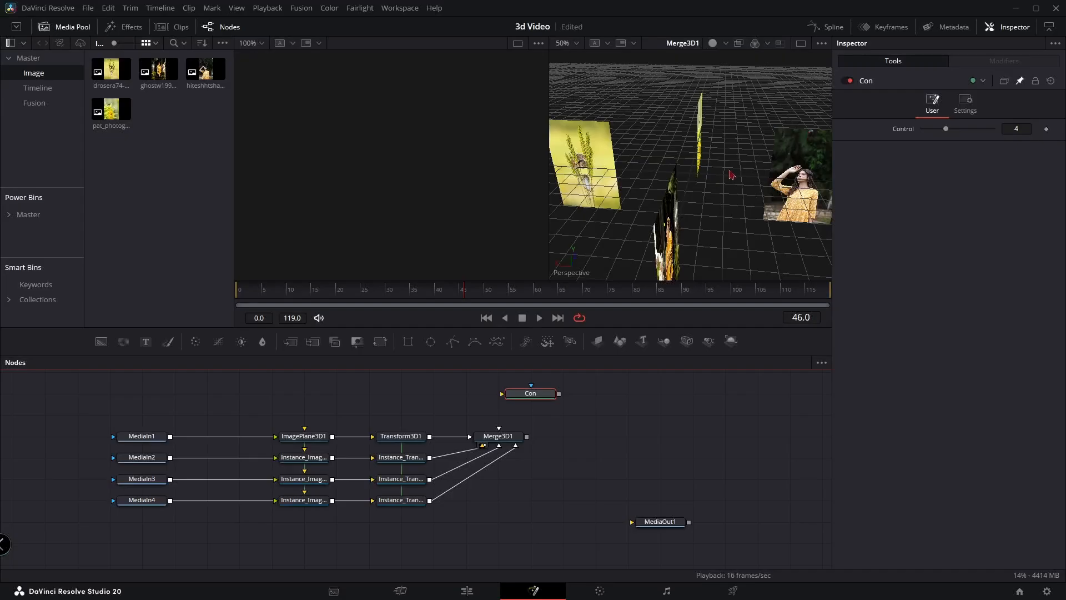
{"action": "left_click_drag", "start_coordinate": [732, 175], "coordinate": [794, 174]}
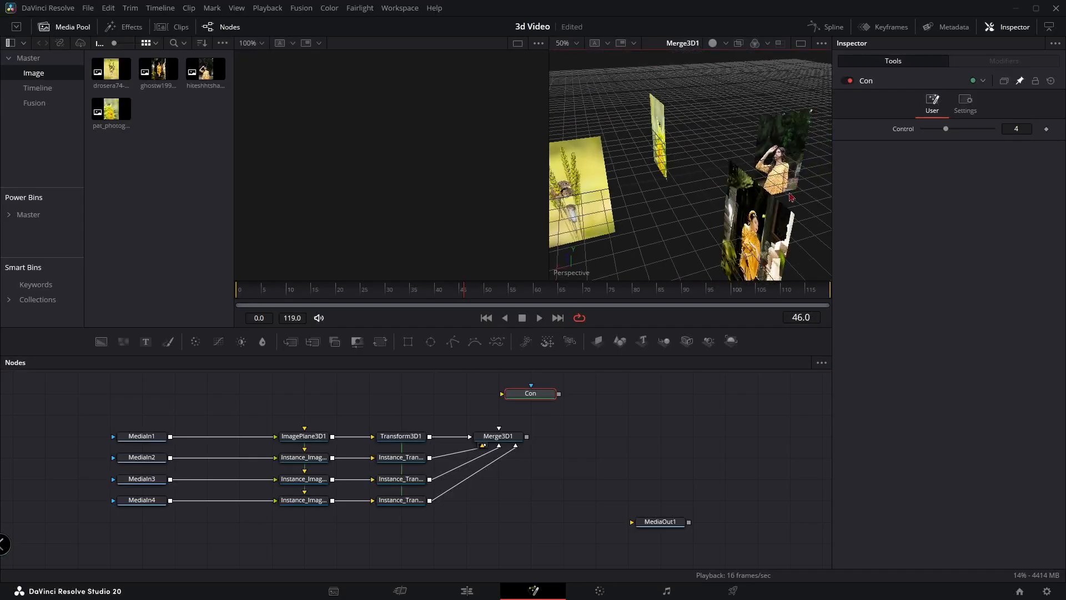
{"action": "left_click_drag", "start_coordinate": [947, 128], "coordinate": [944, 131]}
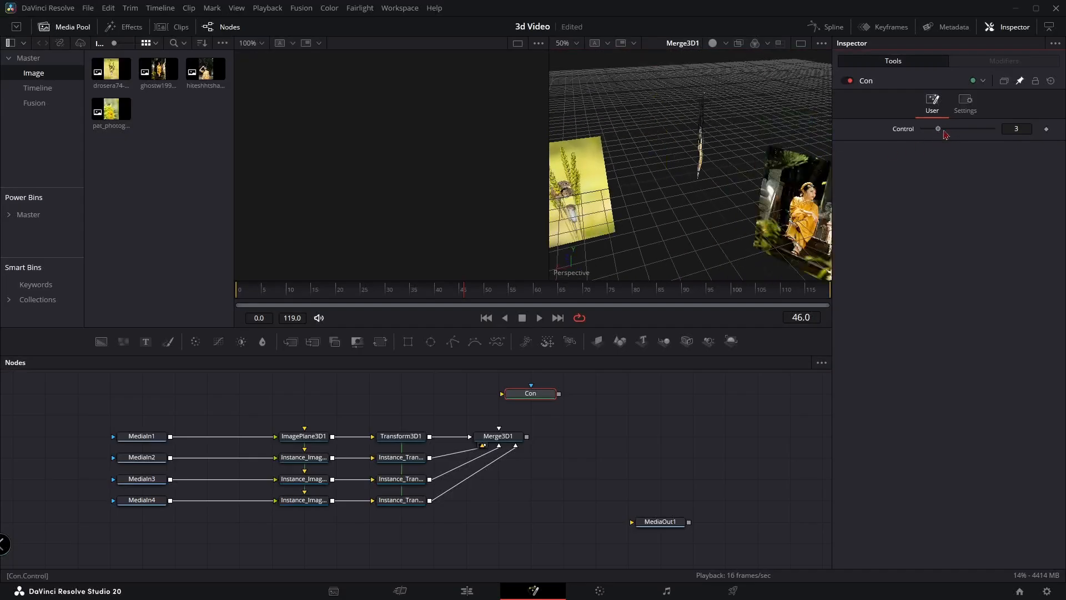
{"action": "scroll", "coordinate": [784, 179], "scroll_direction": "down", "scroll_amount": 3}
{"action": "left_click_drag", "start_coordinate": [782, 179], "coordinate": [676, 212]}
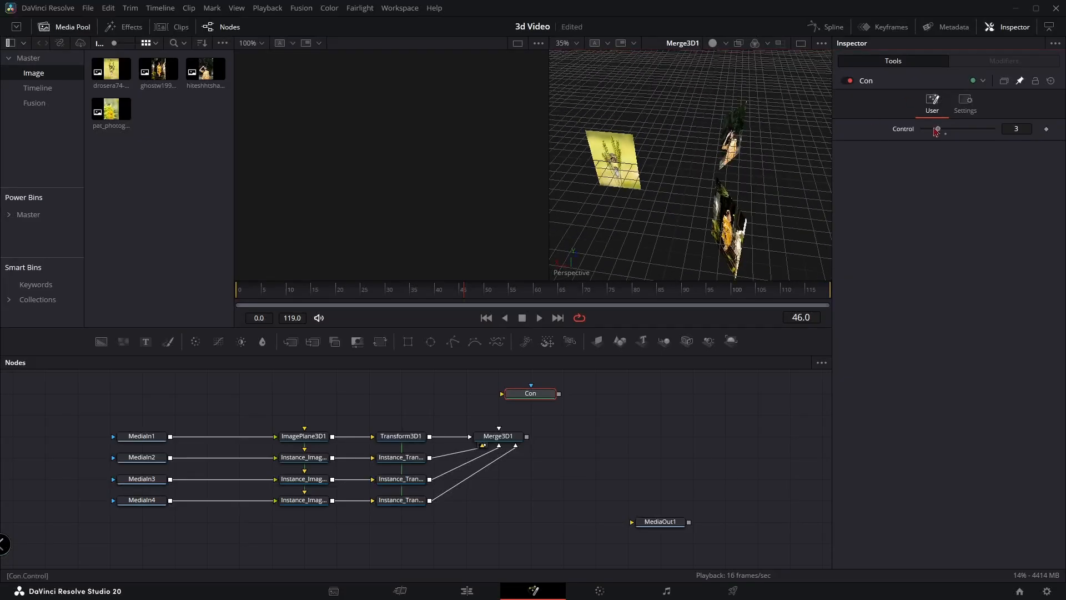
{"action": "left_click_drag", "start_coordinate": [937, 129], "coordinate": [929, 132]}
{"action": "left_click_drag", "start_coordinate": [734, 186], "coordinate": [770, 170]}
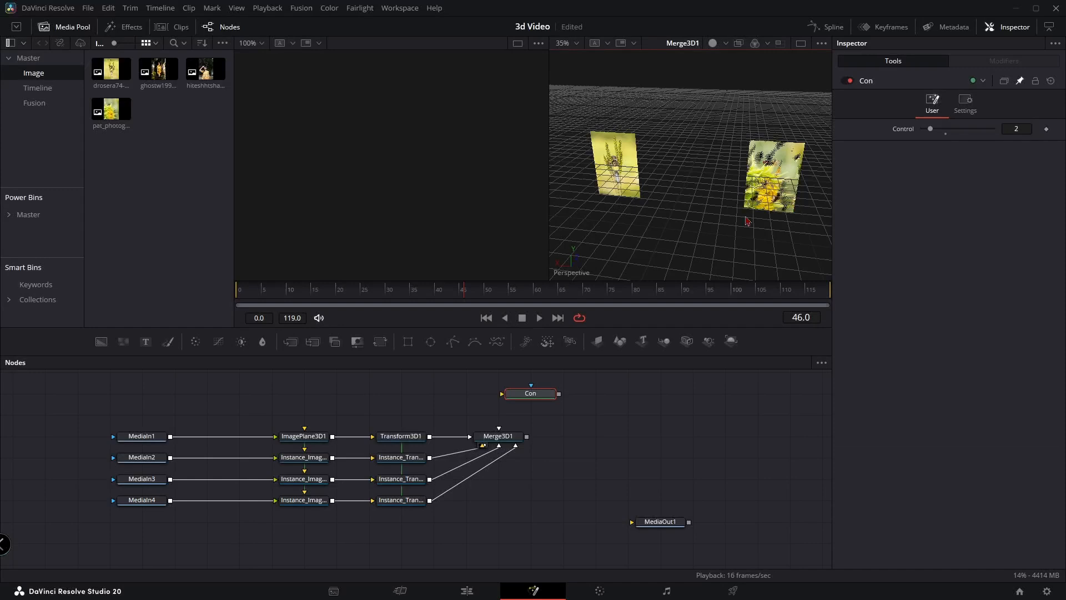
Disconnect the transforms of the third and fourth images from Merge3D1, check the two-image arrangement, and reconnect both
{"action": "left_click_drag", "start_coordinate": [385, 519], "coordinate": [405, 472]}
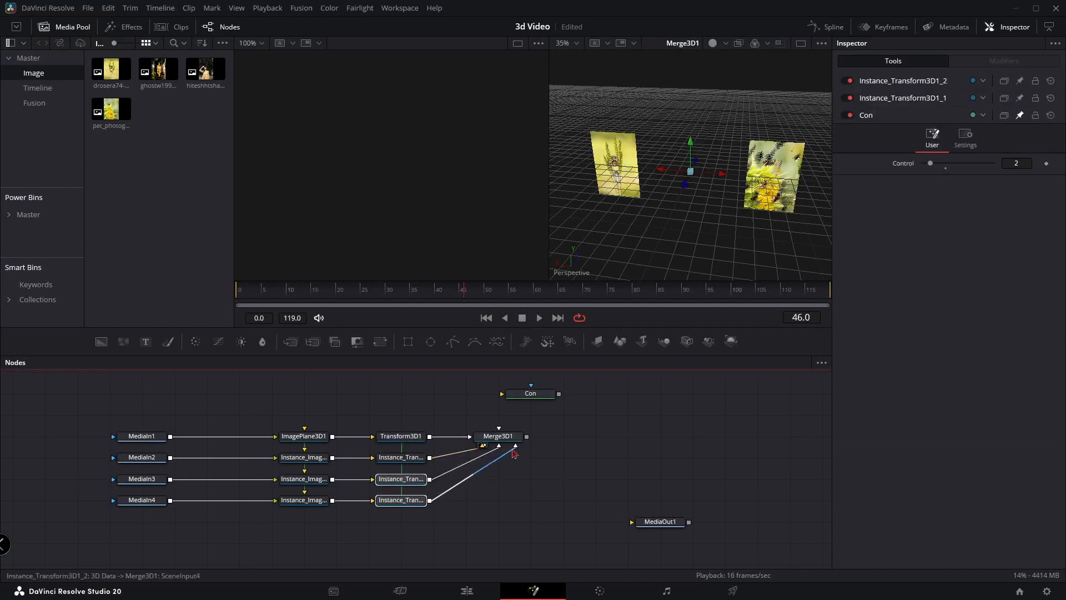
{"action": "left_click_drag", "start_coordinate": [512, 451], "coordinate": [546, 481]}
{"action": "left_click_drag", "start_coordinate": [809, 199], "coordinate": [621, 165]}
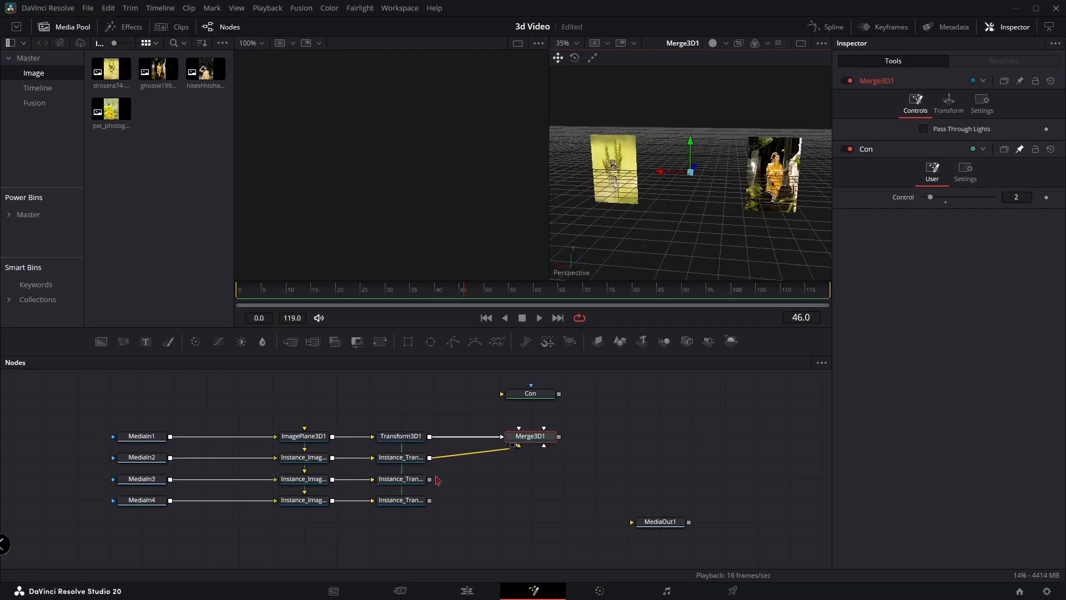
{"action": "left_click_drag", "start_coordinate": [429, 479], "coordinate": [543, 445]}
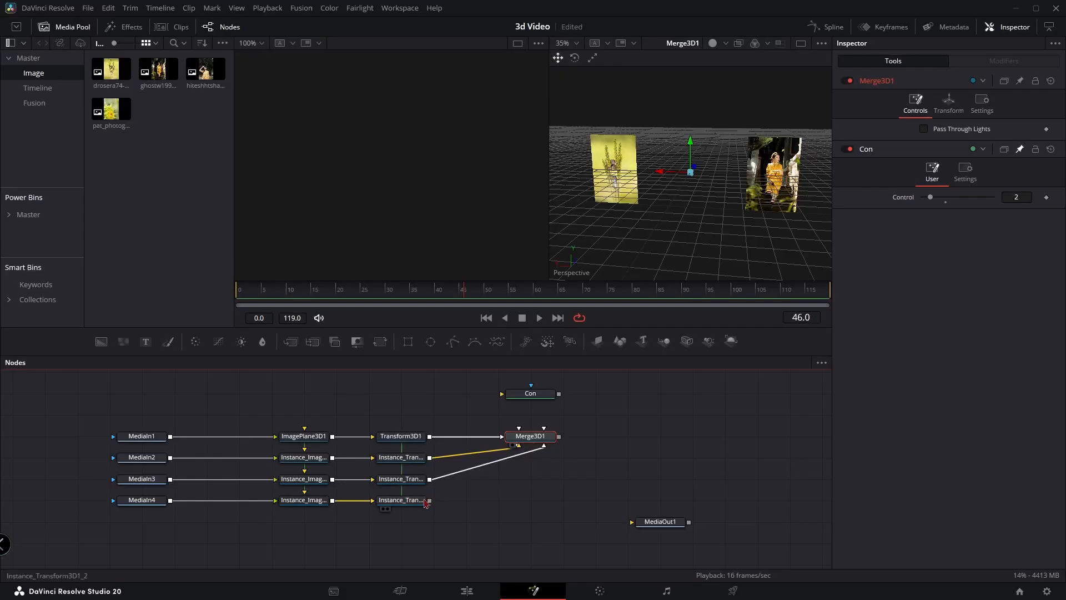
{"action": "left_click_drag", "start_coordinate": [429, 500], "coordinate": [544, 441]}
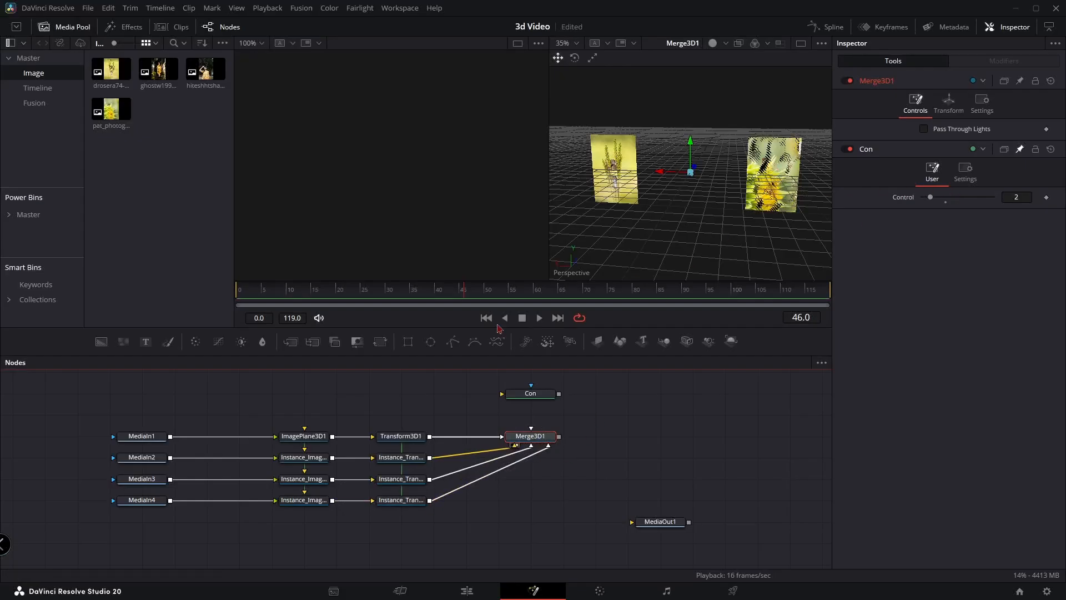
Select all four Transform3D nodes and set the Con node's Control value to 4
{"action": "left_click_drag", "start_coordinate": [373, 411], "coordinate": [424, 541]}
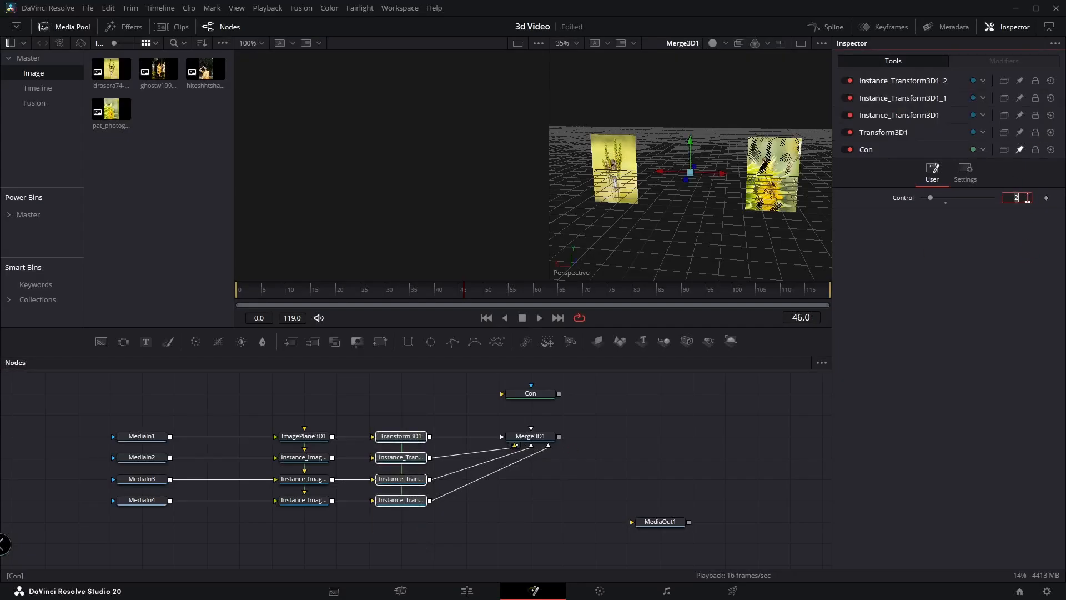
{"action": "key", "text": "Return"}
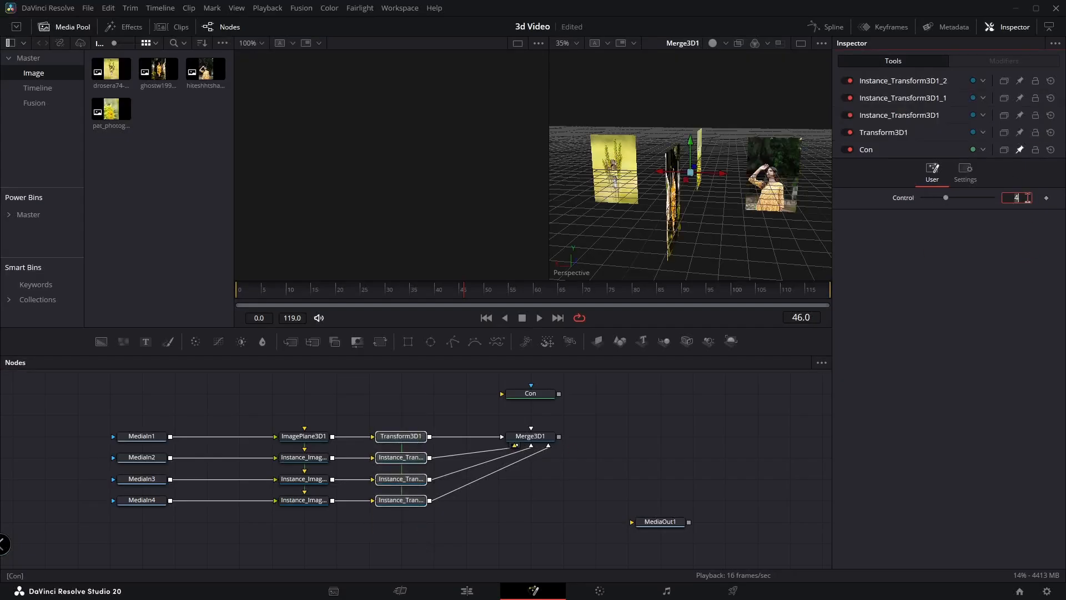
Add a Transform 3D node after Merge3D1, space it out in the node graph, and show its output in the second viewer
{"action": "left_click_drag", "start_coordinate": [758, 189], "coordinate": [720, 161]}
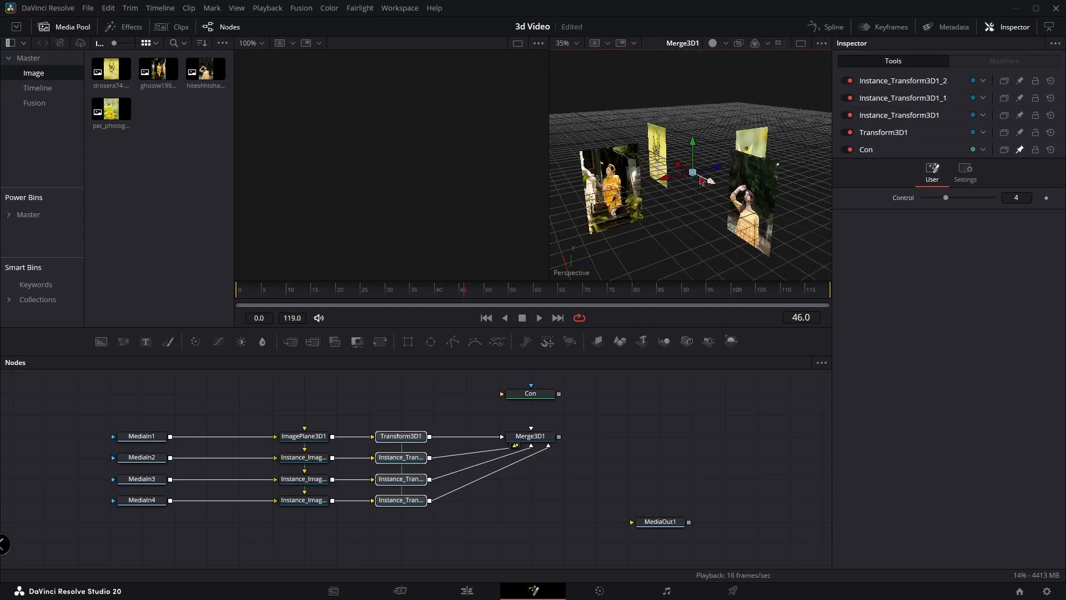
{"action": "left_click", "coordinate": [544, 439]}
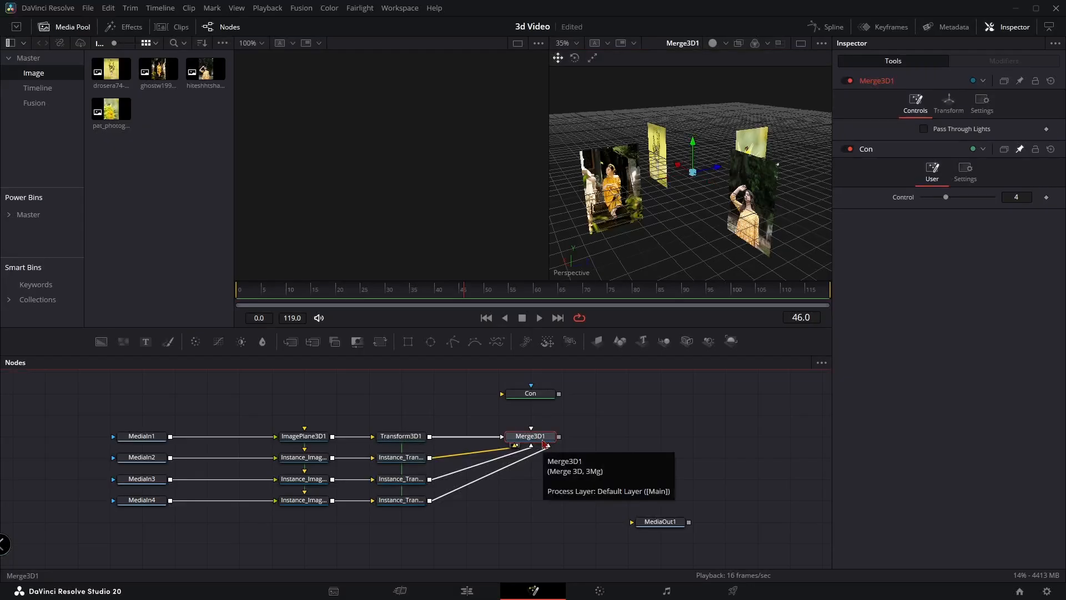
{"action": "key", "text": "shift+space"}
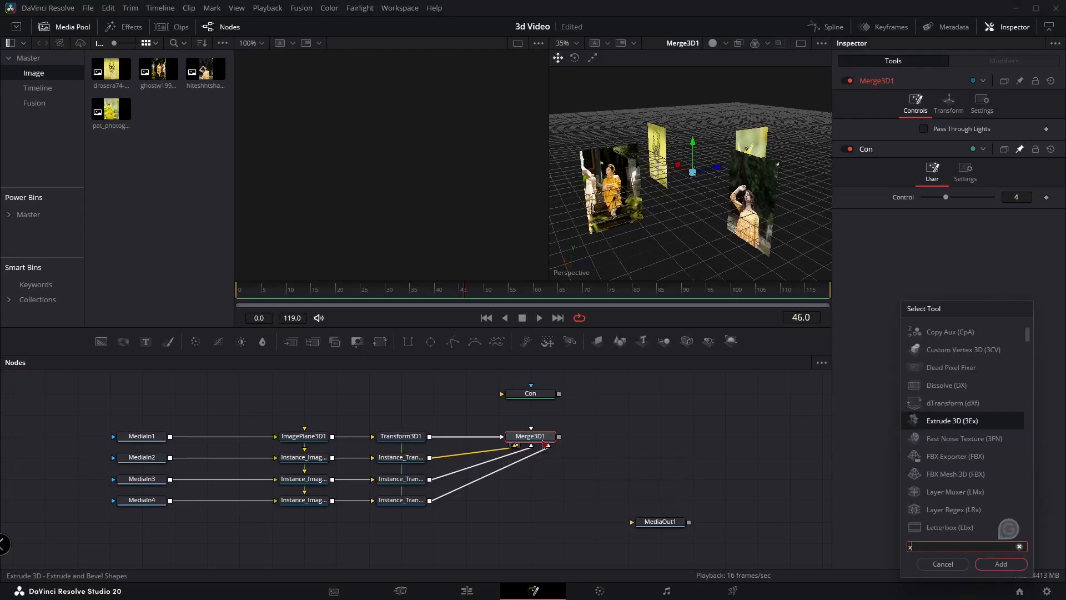
{"action": "type", "text": "xf"}
{"action": "key", "text": "Down"}
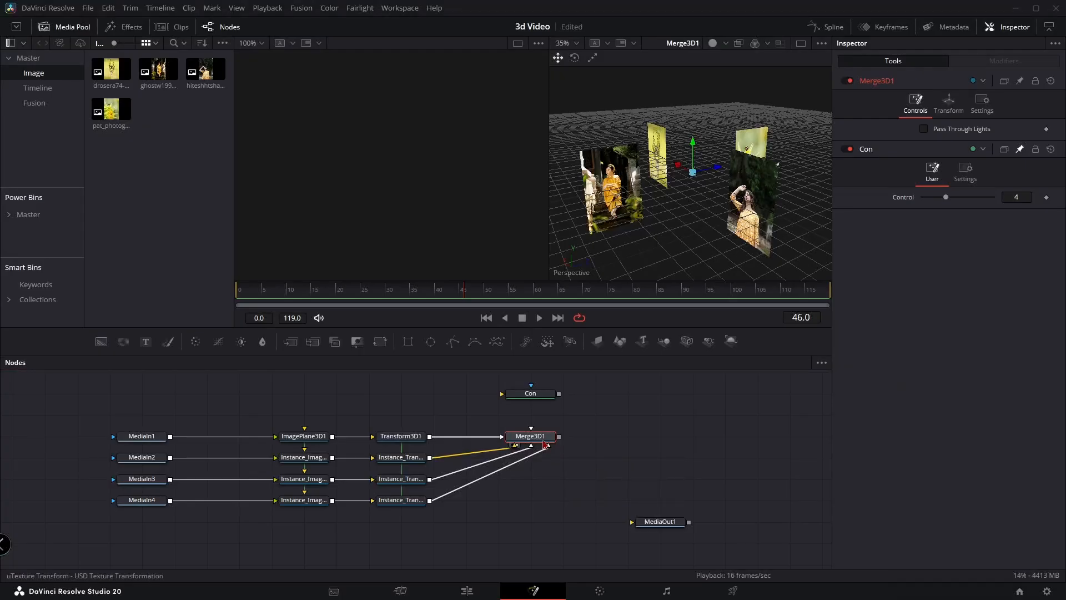
{"action": "key", "text": "Return"}
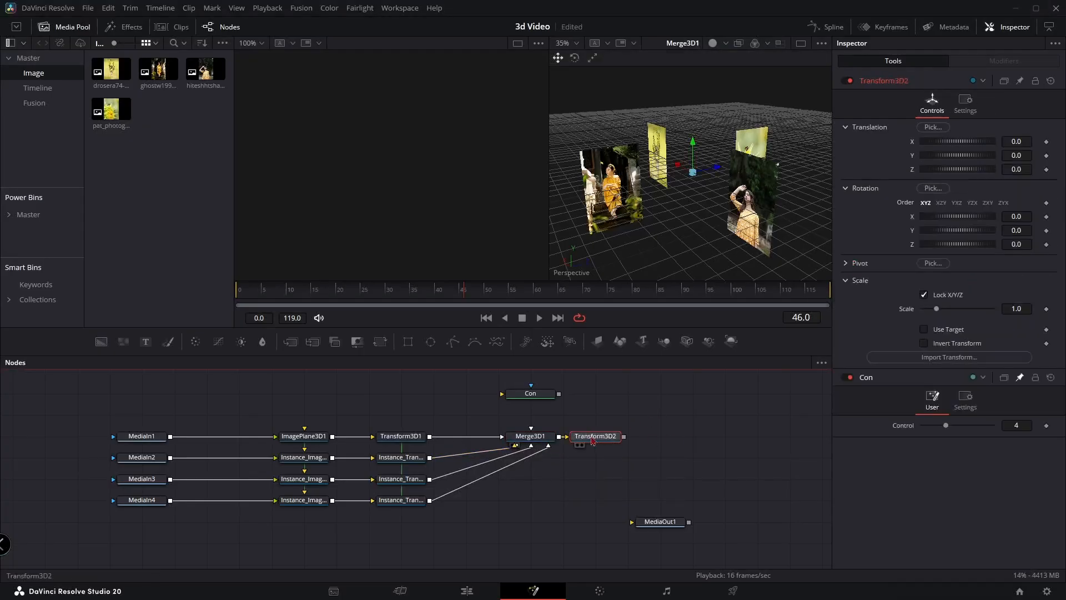
{"action": "left_click_drag", "start_coordinate": [586, 437], "coordinate": [619, 437]}
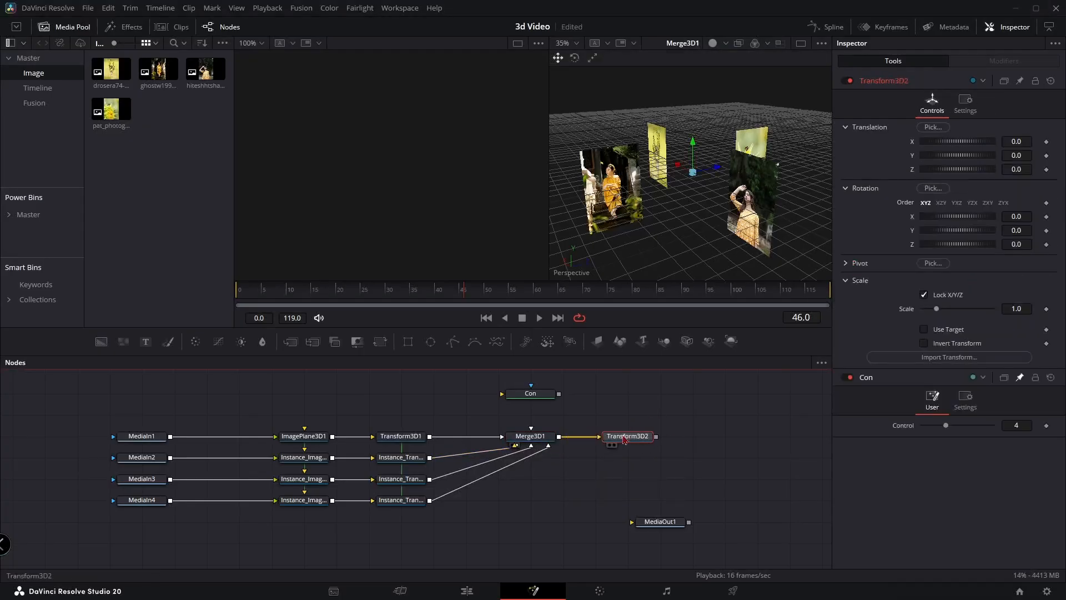
{"action": "key", "text": "2"}
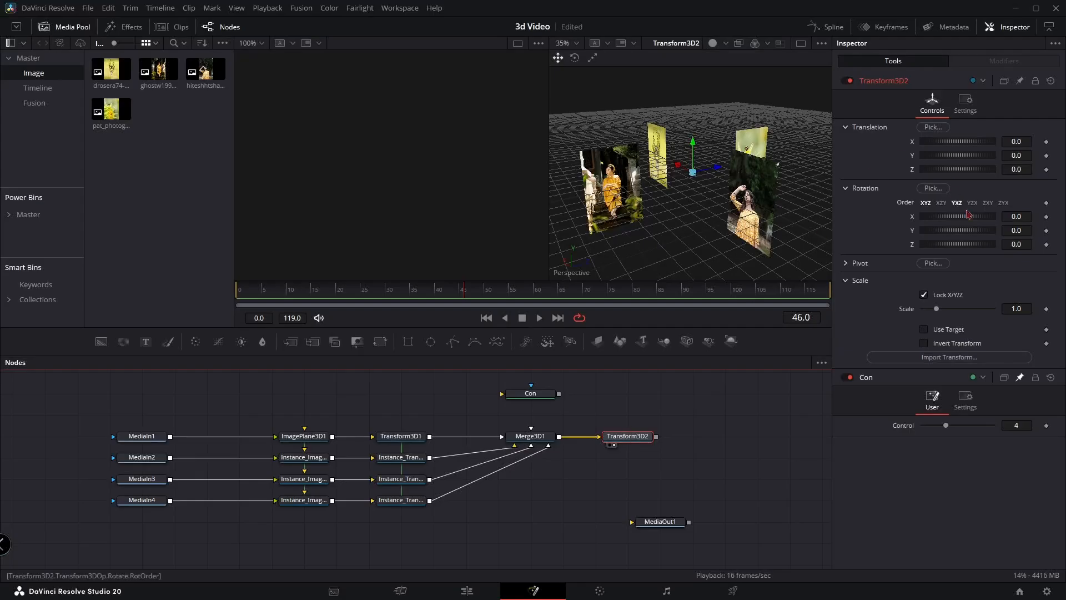
Rotate Transform3D2 around Y to about -288.9 and keyframe that Y rotation at frame 0
{"action": "mouse_move", "coordinate": [958, 230]}
{"action": "left_mouse_down"}
{"action": "mouse_move", "coordinate": [1019, 231]}
{"action": "mouse_move", "coordinate": [954, 231]}
{"action": "left_mouse_up"}
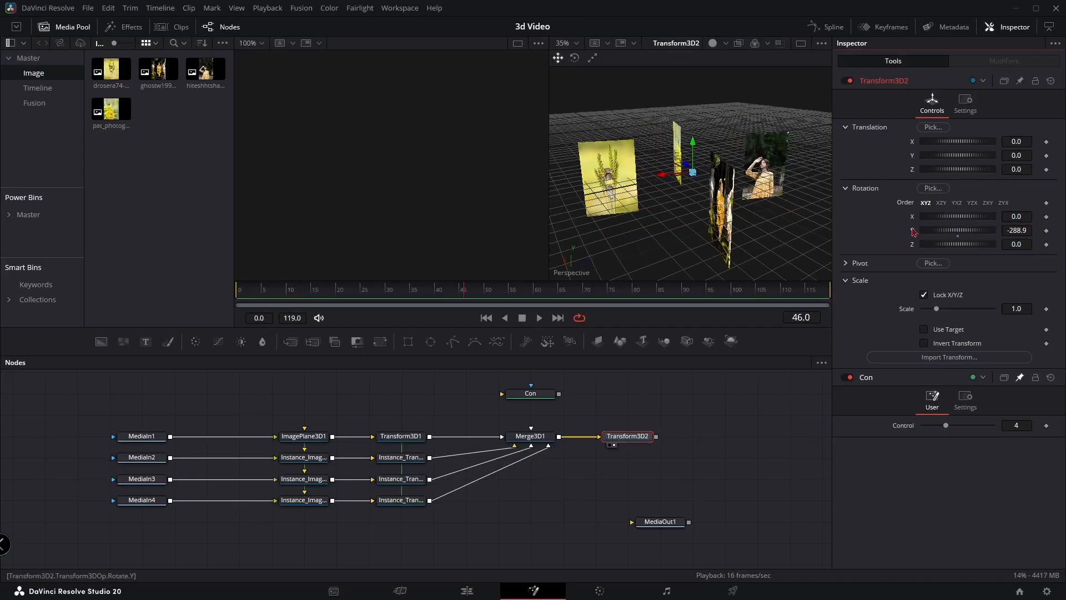
{"action": "left_click_drag", "start_coordinate": [271, 292], "coordinate": [114, 279]}
{"action": "left_click", "coordinate": [1046, 231]}
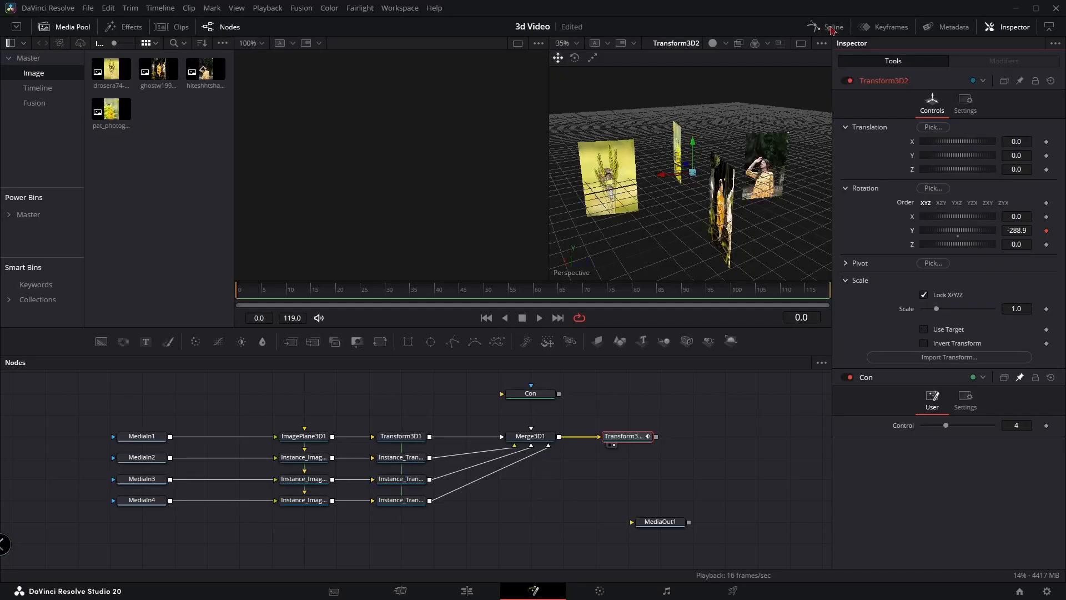
Move the playhead to frame 25 and open the Spline editor for Transform3D2's Y rotation animation
{"action": "left_click_drag", "start_coordinate": [291, 296], "coordinate": [337, 300]}
{"action": "left_click", "coordinate": [831, 29]}
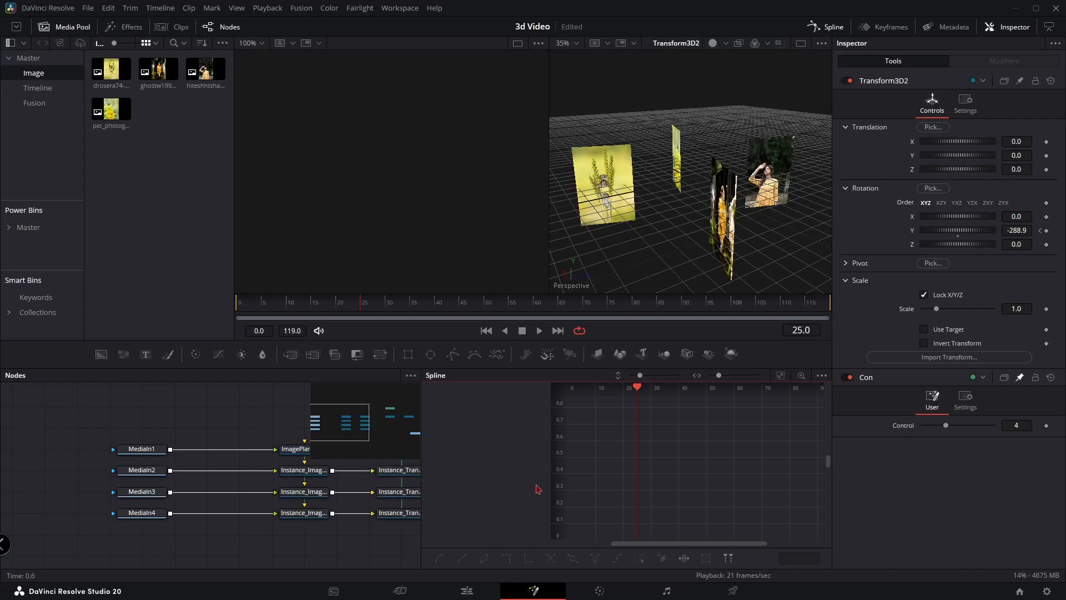